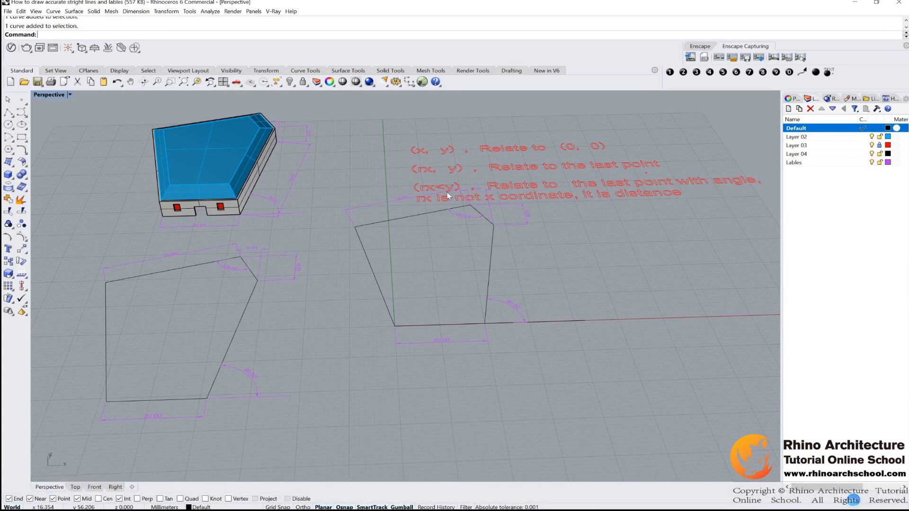
- Join the edges of the pentagonal outline at the origin into one closed curve
{"action": "scroll", "coordinate": [447, 192], "scroll_direction": "up", "scroll_amount": 2}
{"action": "right_click_drag", "start_coordinate": [614, 276], "coordinate": [527, 314]}
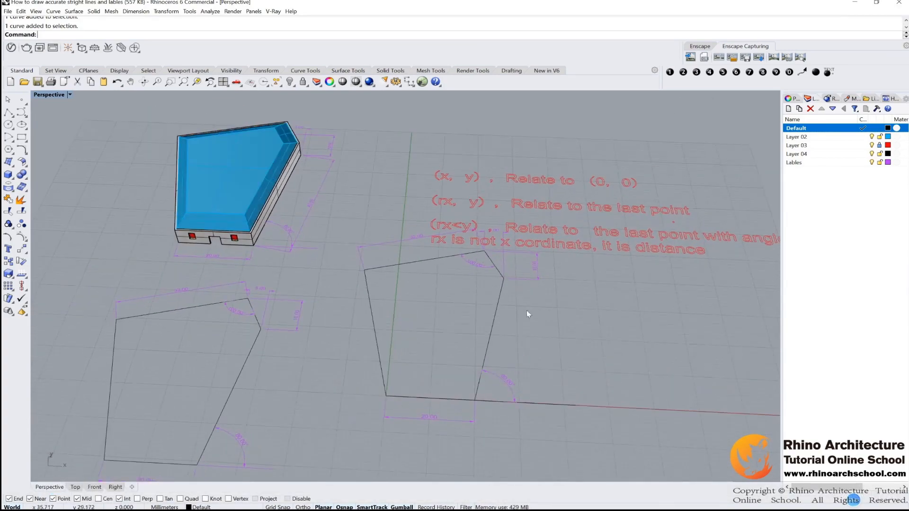
{"action": "left_click", "coordinate": [496, 300]}
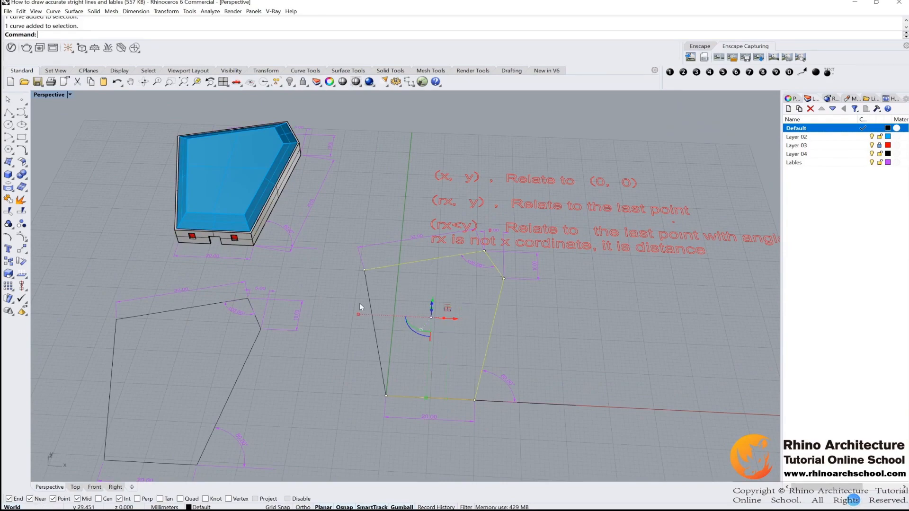
{"action": "right_click_drag", "start_coordinate": [361, 307], "coordinate": [472, 294]}
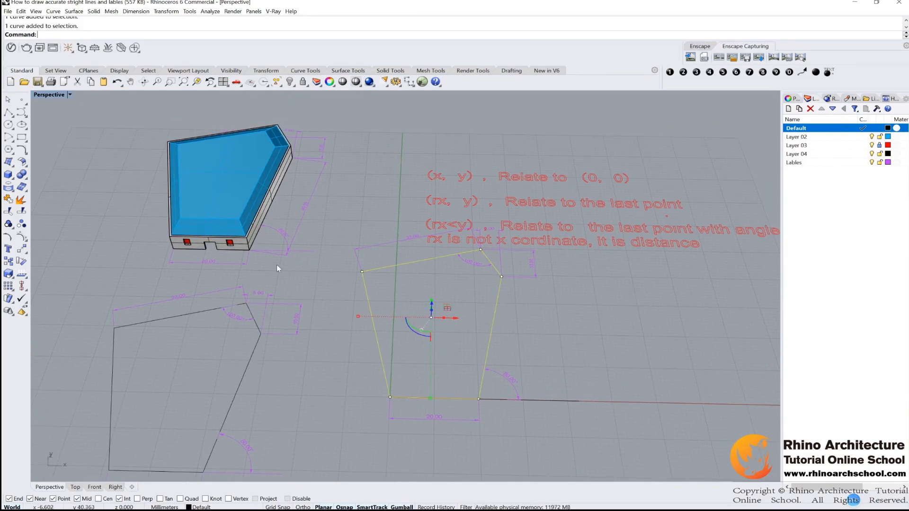
{"action": "left_click", "coordinate": [9, 201]}
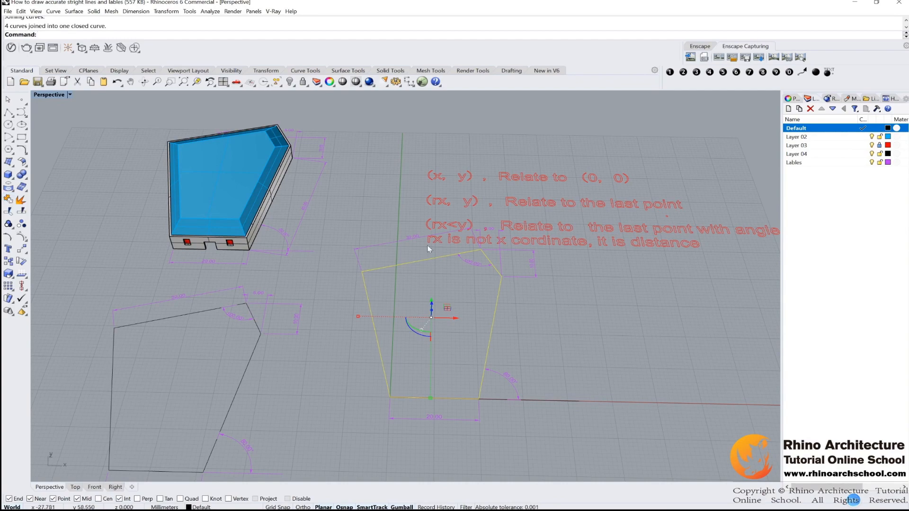
- Offset the joined pentagonal outline inward by 0.8 with sharp corners
{"action": "scroll", "coordinate": [520, 310], "scroll_direction": "up", "scroll_amount": 3}
{"action": "left_click", "coordinate": [516, 309]}
{"action": "left_click", "coordinate": [488, 292]}
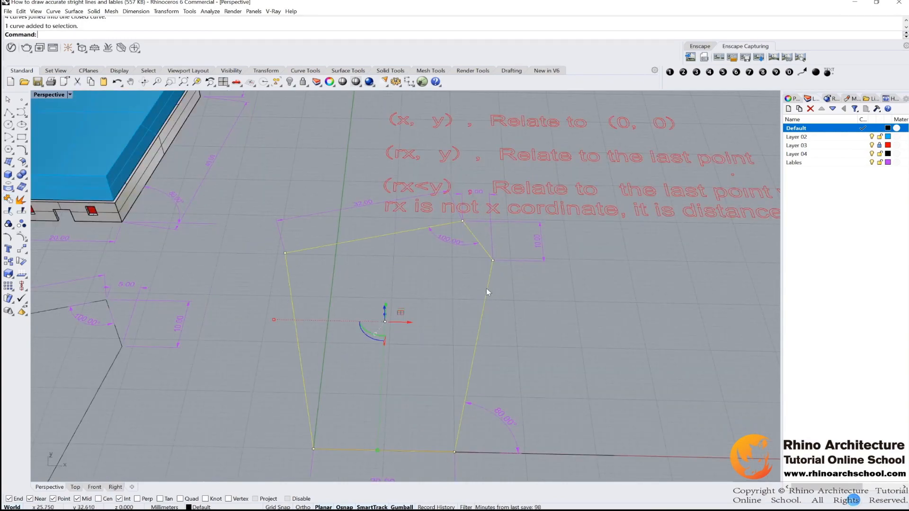
{"action": "scroll", "coordinate": [342, 219], "scroll_direction": "down", "scroll_amount": 2}
{"action": "scroll", "coordinate": [361, 284], "scroll_direction": "up", "scroll_amount": 1}
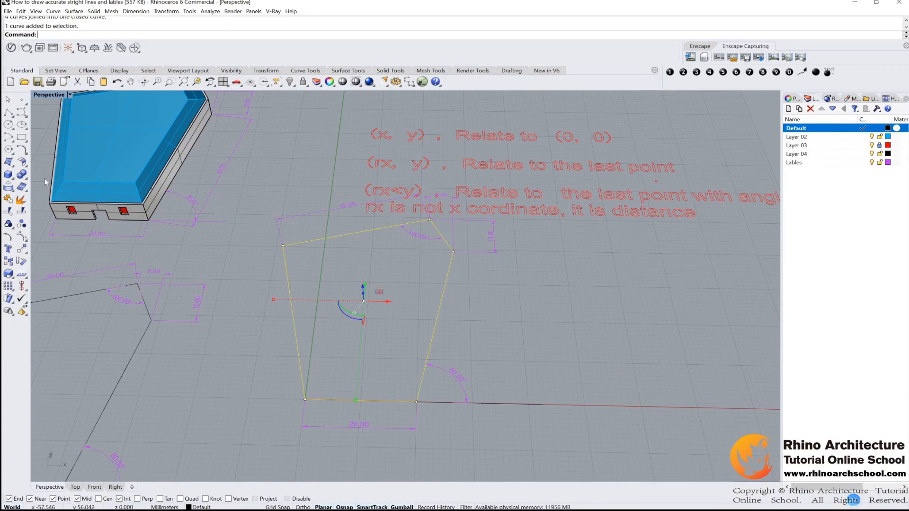
{"action": "left_click", "coordinate": [25, 155]}
{"action": "left_click_drag", "start_coordinate": [67, 151], "coordinate": [175, 156]}
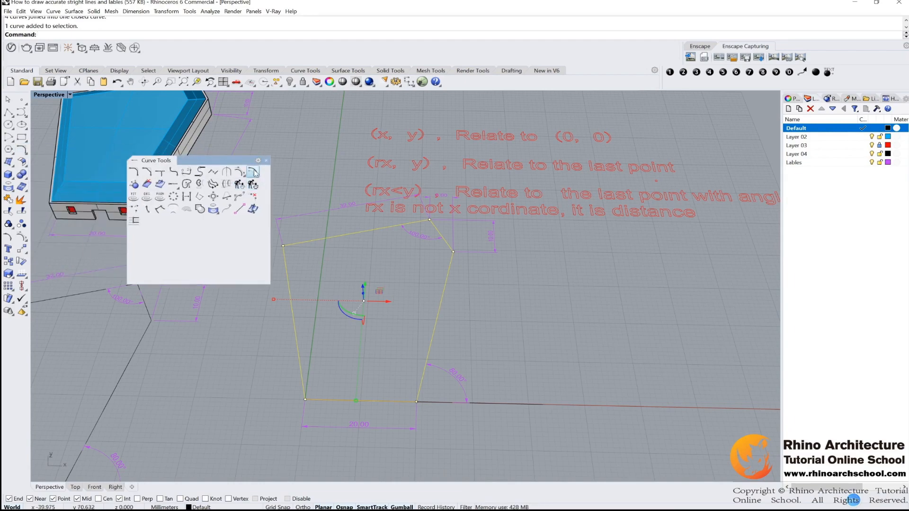
{"action": "left_click", "coordinate": [254, 172]}
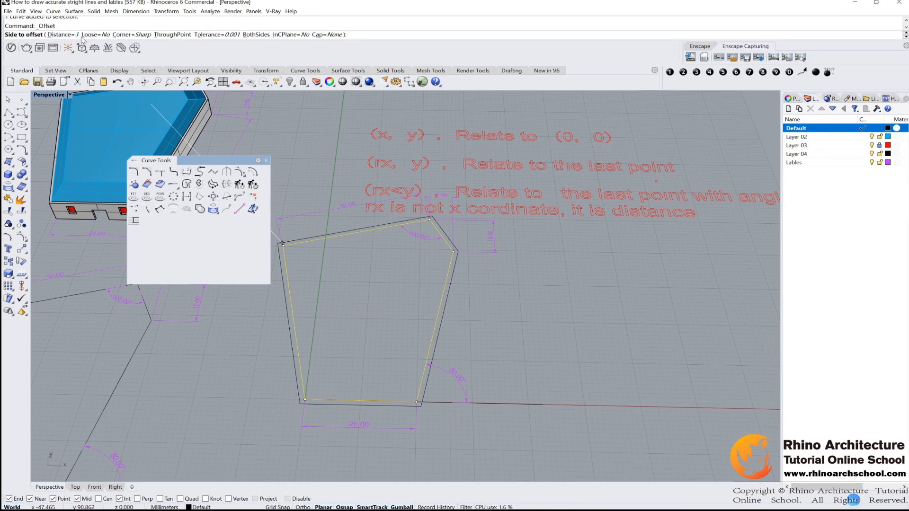
{"action": "type", "text": "0"}
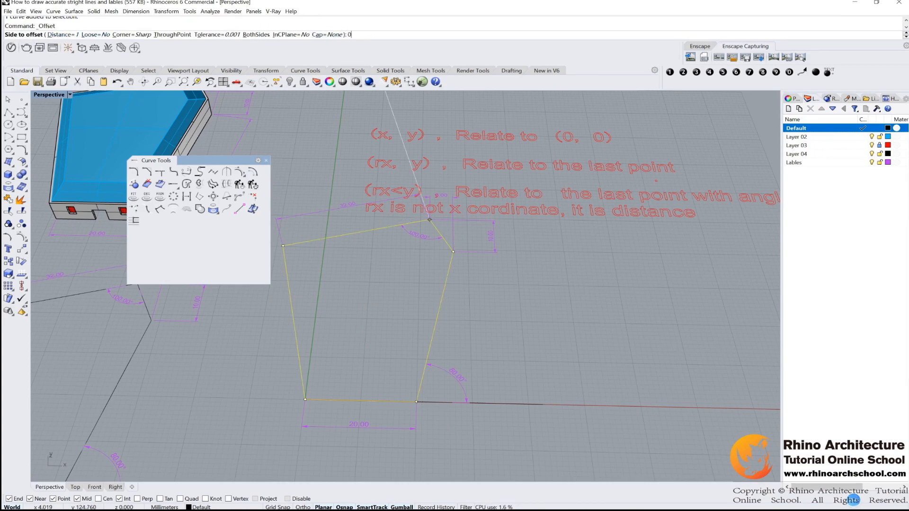
{"action": "type", "text": ".8"}
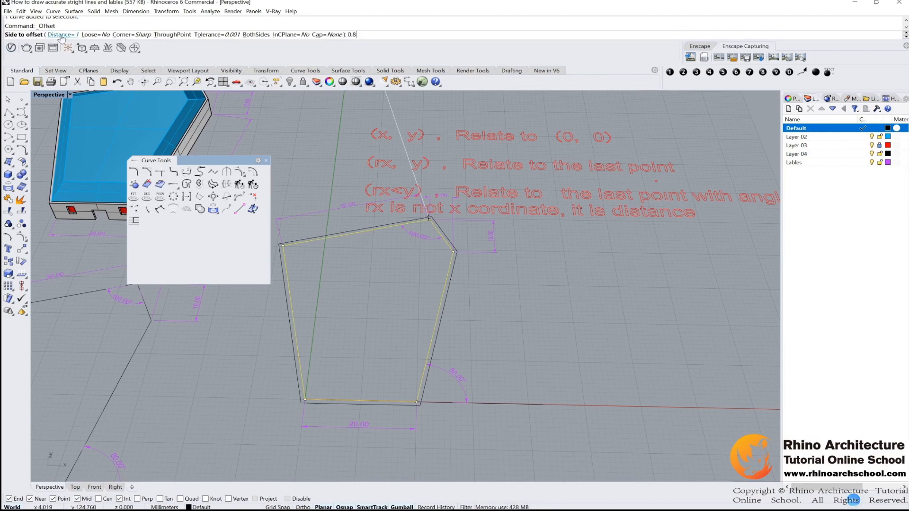
{"action": "key", "text": "Return"}
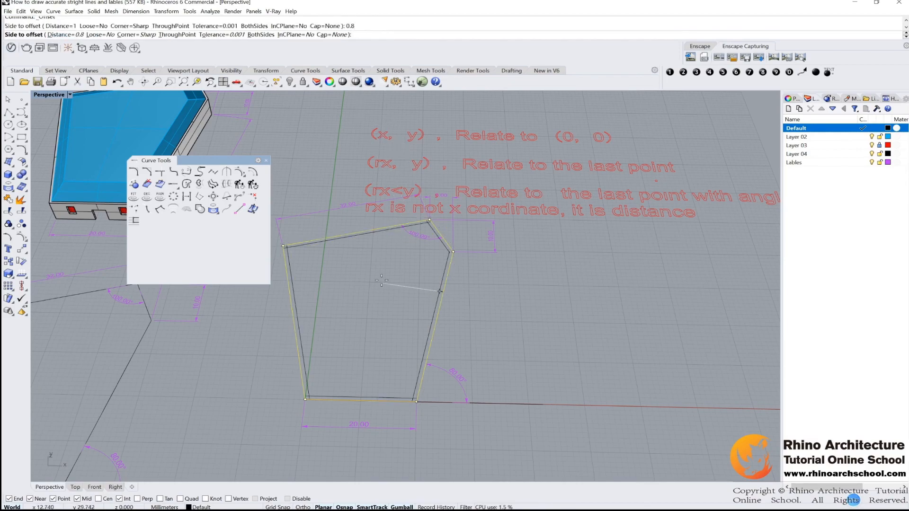
{"action": "left_click", "coordinate": [387, 279]}
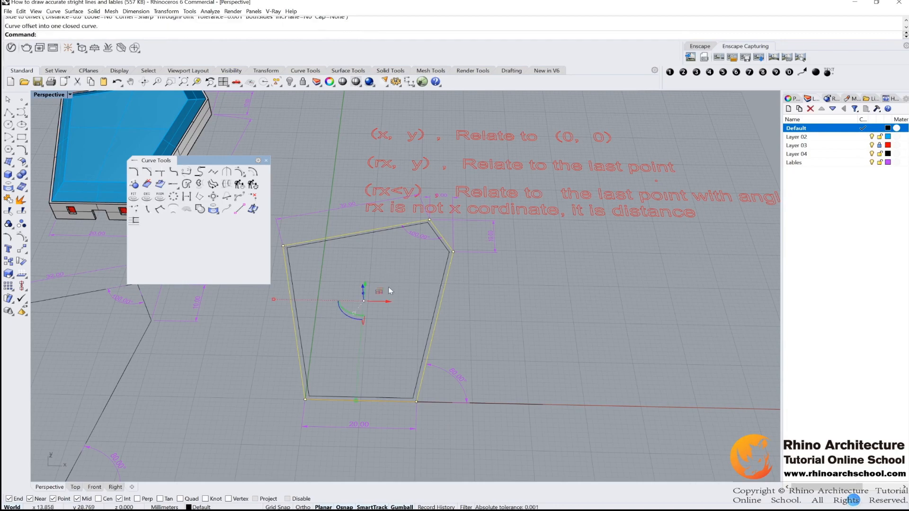
- Extrude the outer and inner pentagonal outlines upward together as a solid wall, in one direction only
{"action": "scroll", "coordinate": [326, 250], "scroll_direction": "up", "scroll_amount": 3}
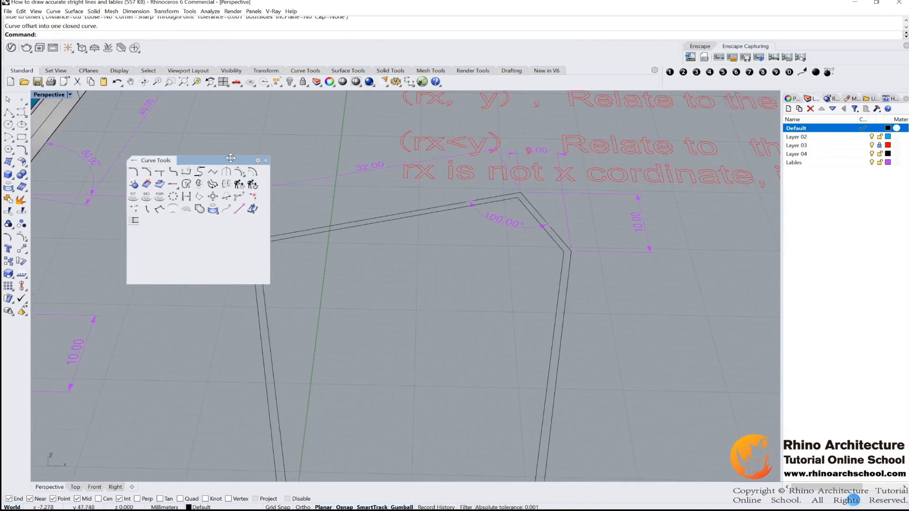
{"action": "left_click_drag", "start_coordinate": [343, 217], "coordinate": [345, 219]}
{"action": "scroll", "coordinate": [365, 263], "scroll_direction": "down", "scroll_amount": 4}
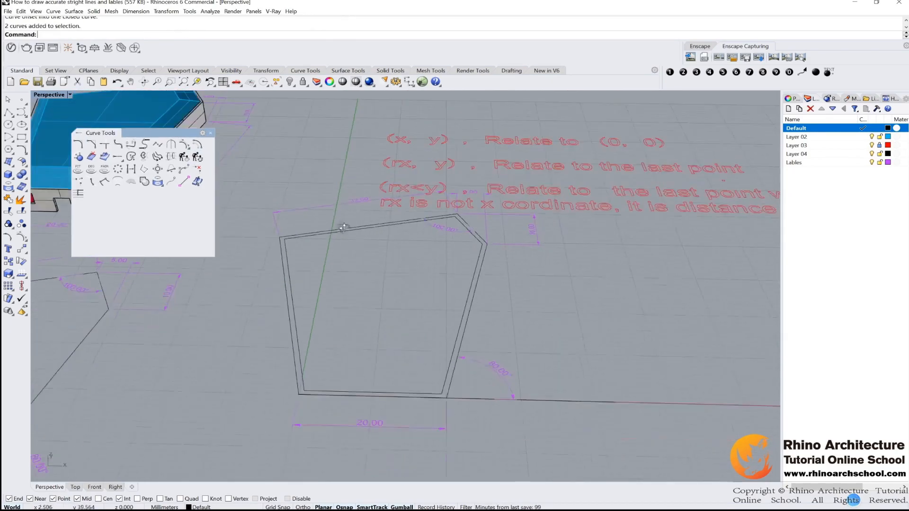
{"action": "left_click_drag", "start_coordinate": [367, 254], "coordinate": [317, 224]}
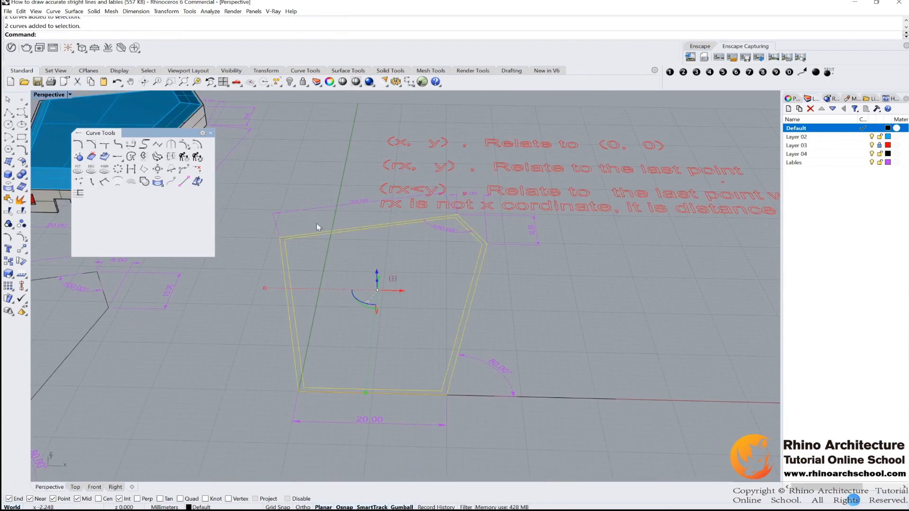
{"action": "left_click", "coordinate": [211, 134]}
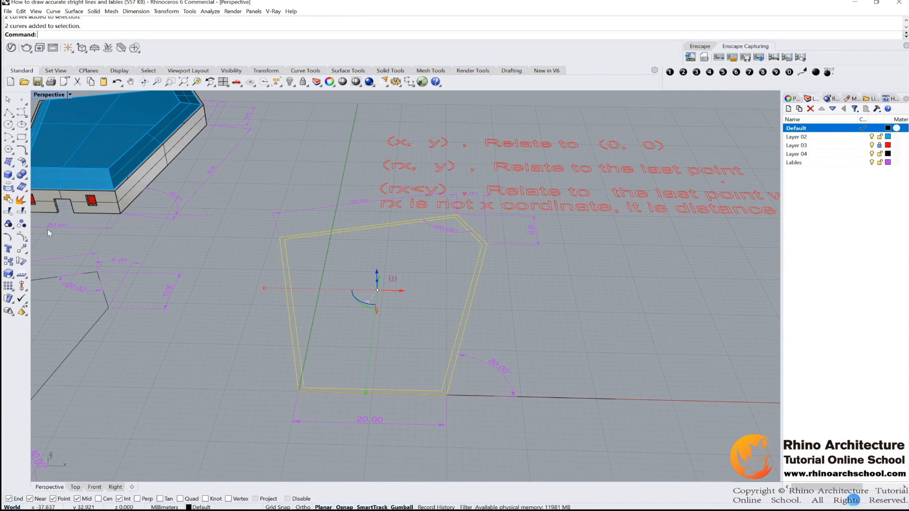
{"action": "left_click", "coordinate": [9, 162]}
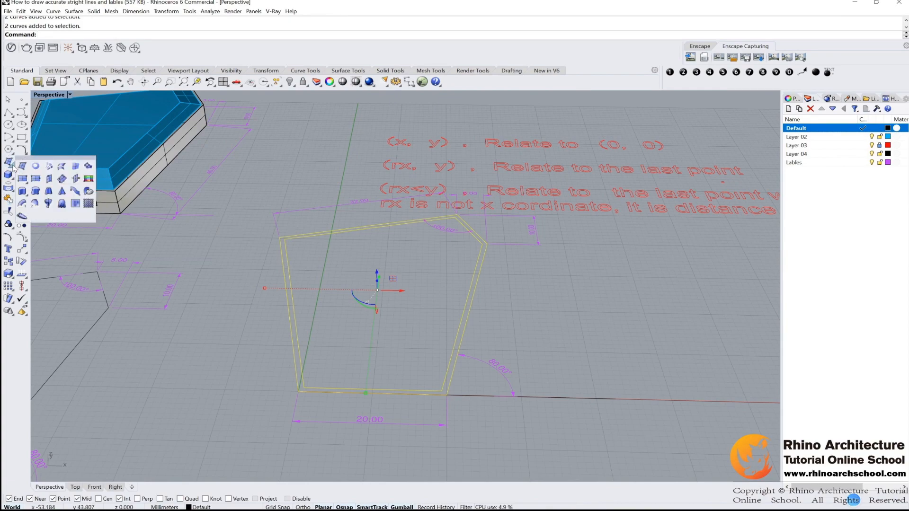
{"action": "left_click", "coordinate": [23, 193]}
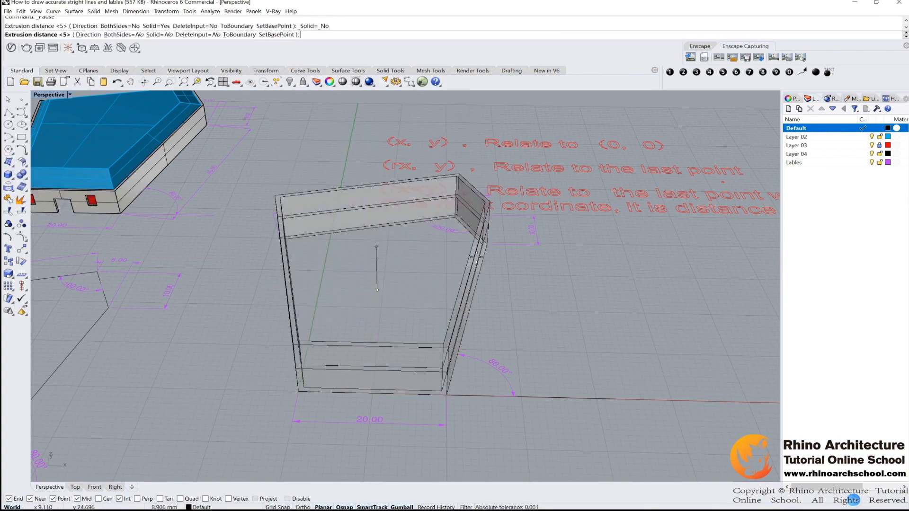
{"action": "left_click", "coordinate": [132, 35]}
{"action": "left_click", "coordinate": [132, 35]}
{"action": "left_click", "coordinate": [155, 35]}
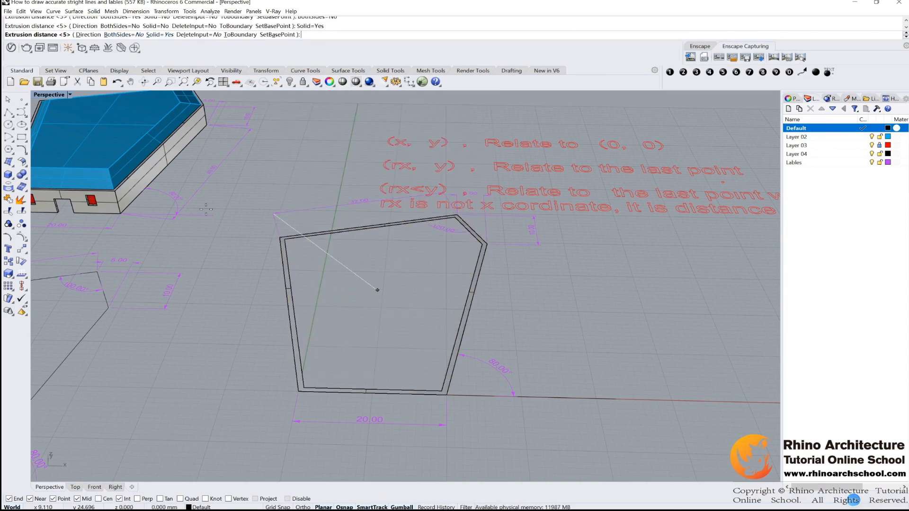
{"action": "left_click", "coordinate": [375, 269]}
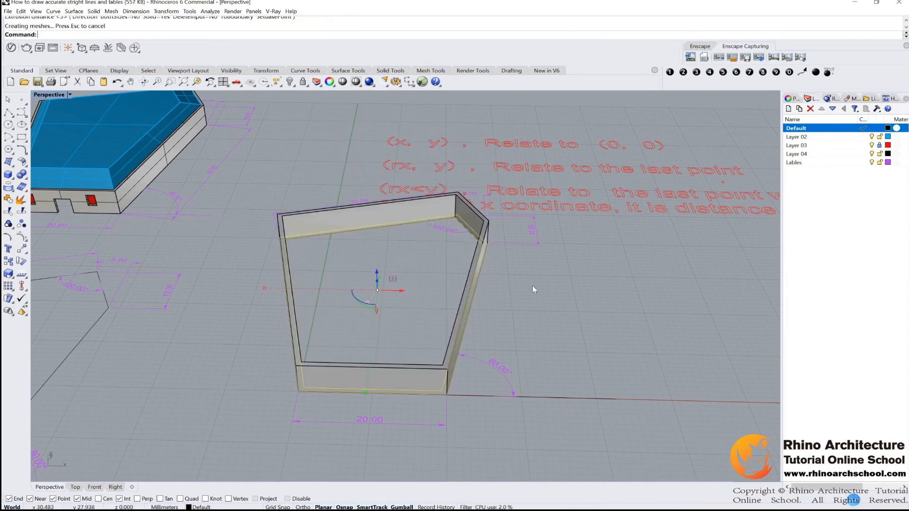
{"action": "right_click_drag", "start_coordinate": [532, 285], "coordinate": [318, 323]}
{"action": "key", "text": "Escape"}
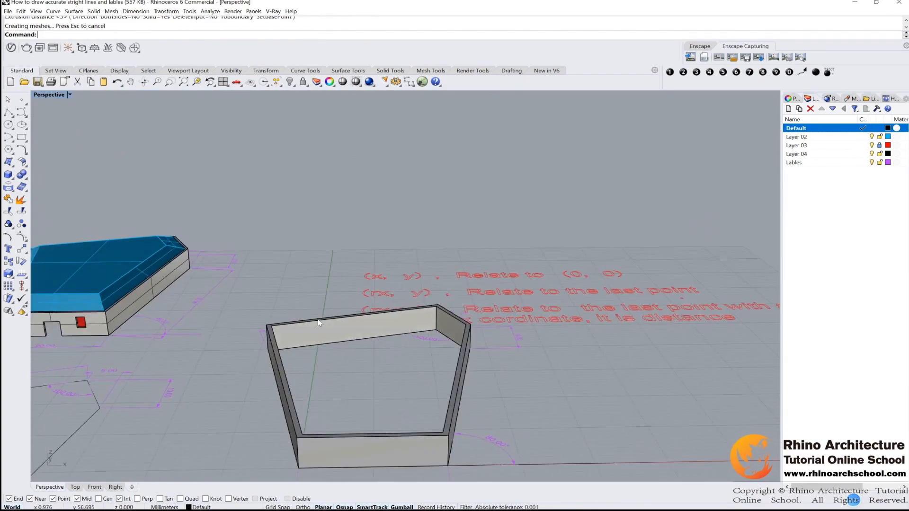
- Examine the extruded pentagonal wall and compare it with the finished blue-roofed building
{"action": "left_click", "coordinate": [318, 323]}
{"action": "scroll", "coordinate": [341, 297], "scroll_direction": "down", "scroll_amount": 3}
{"action": "scroll", "coordinate": [386, 269], "scroll_direction": "down", "scroll_amount": 1}
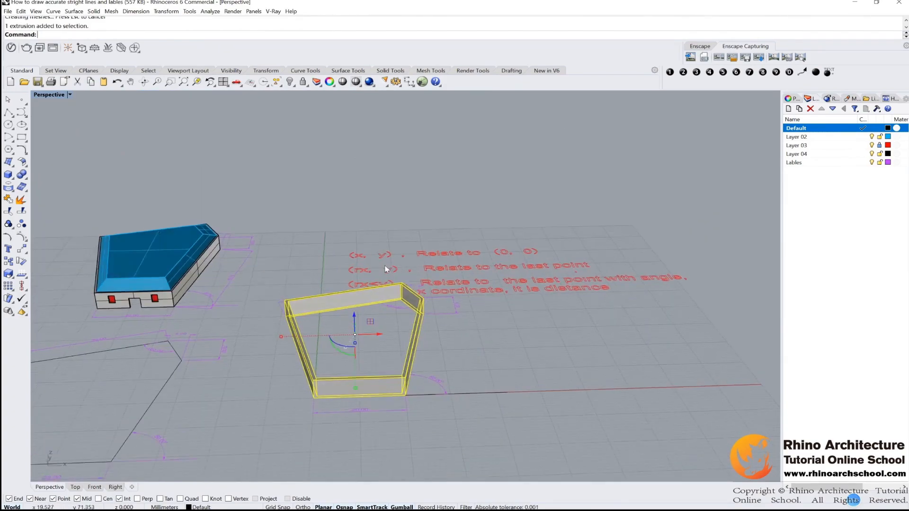
{"action": "key", "text": "Escape"}
{"action": "scroll", "coordinate": [334, 294], "scroll_direction": "up", "scroll_amount": 1}
{"action": "scroll", "coordinate": [314, 319], "scroll_direction": "up", "scroll_amount": 1}
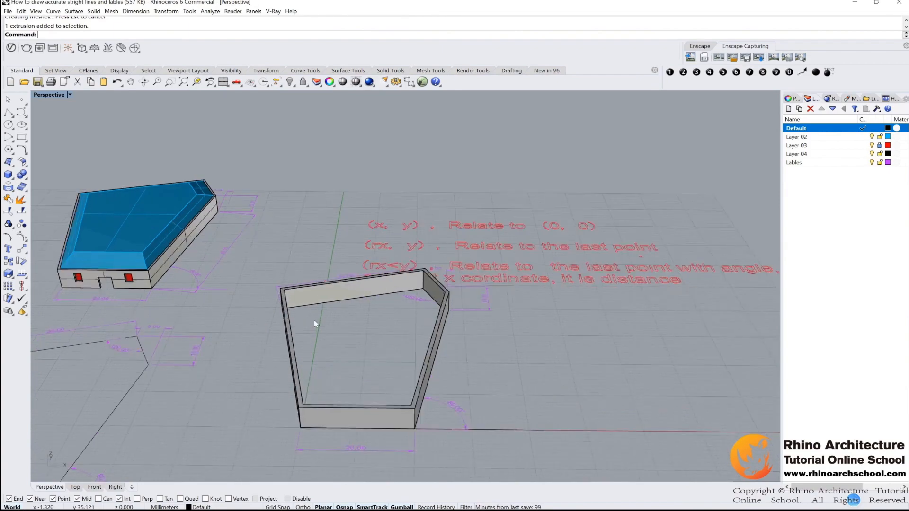
{"action": "scroll", "coordinate": [314, 319], "scroll_direction": "up", "scroll_amount": 1}
{"action": "scroll", "coordinate": [357, 306], "scroll_direction": "up", "scroll_amount": 1}
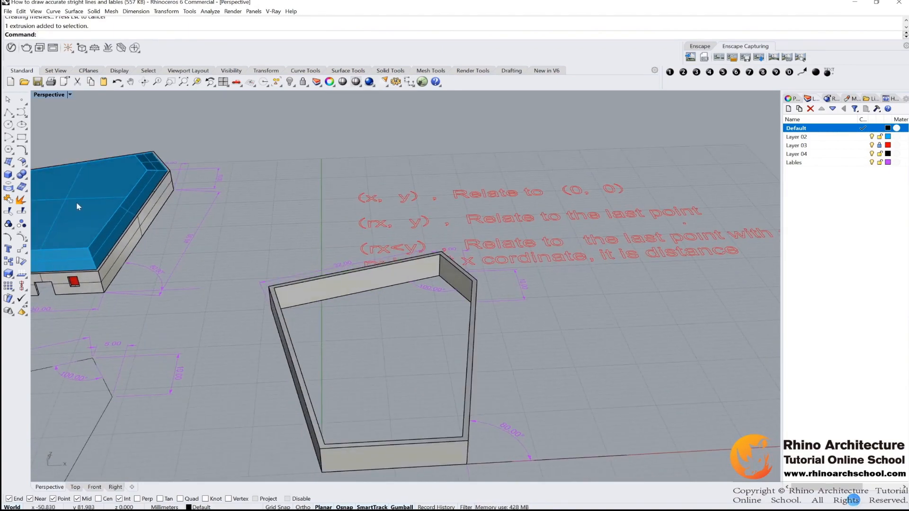
{"action": "left_click", "coordinate": [9, 162]}
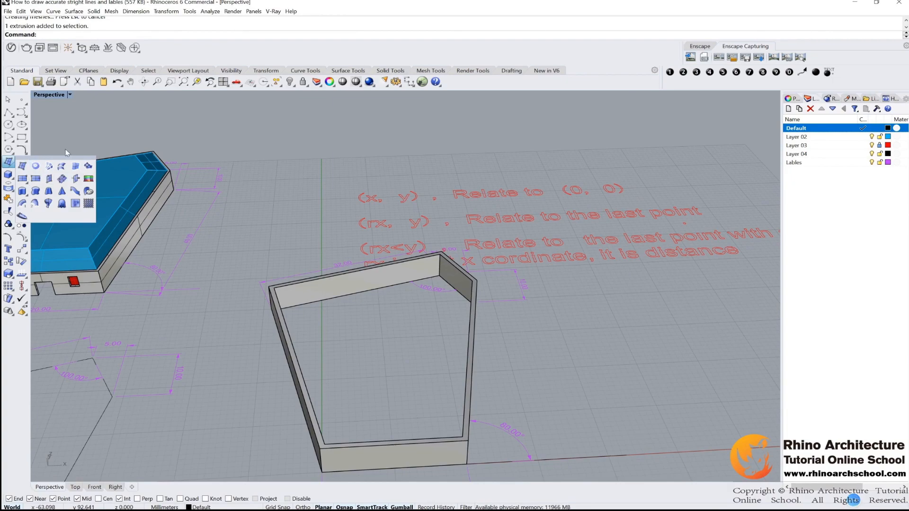
{"action": "scroll", "coordinate": [339, 202], "scroll_direction": "down", "scroll_amount": 1}
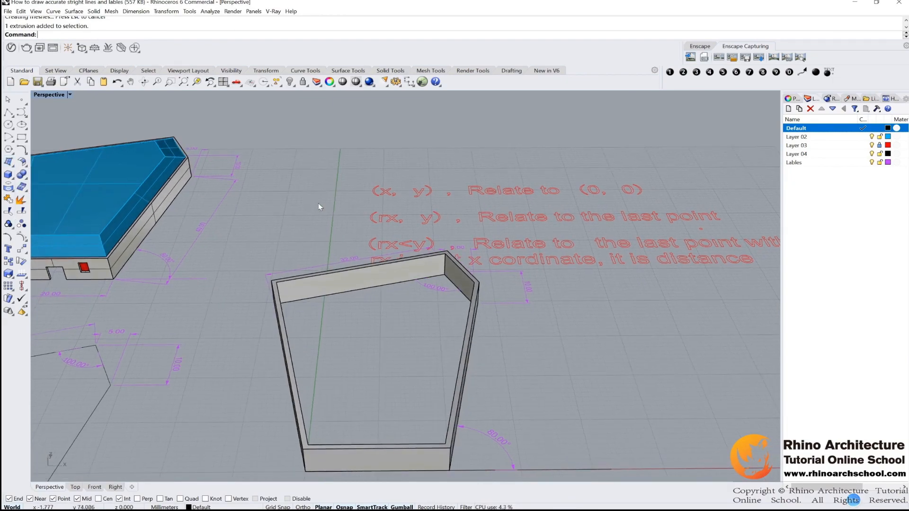
{"action": "scroll", "coordinate": [295, 188], "scroll_direction": "down", "scroll_amount": 1}
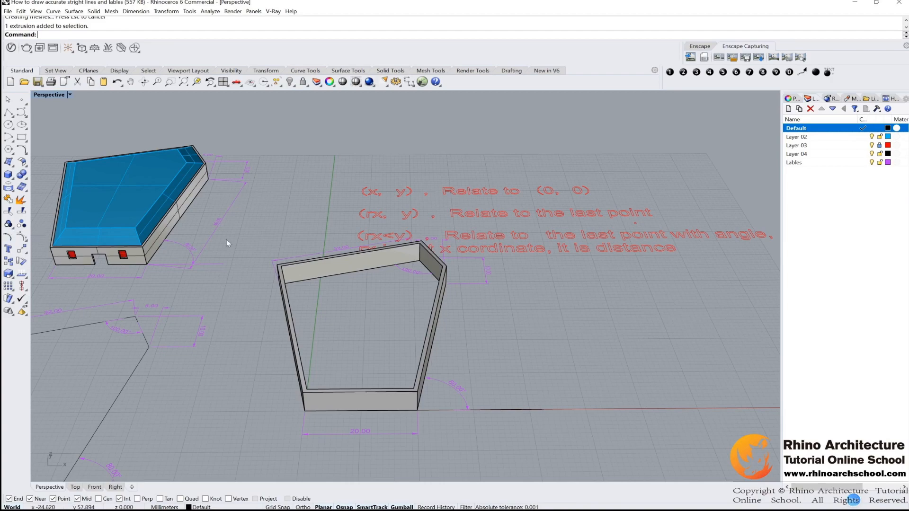
{"action": "right_click_drag", "start_coordinate": [349, 312], "coordinate": [354, 304]}
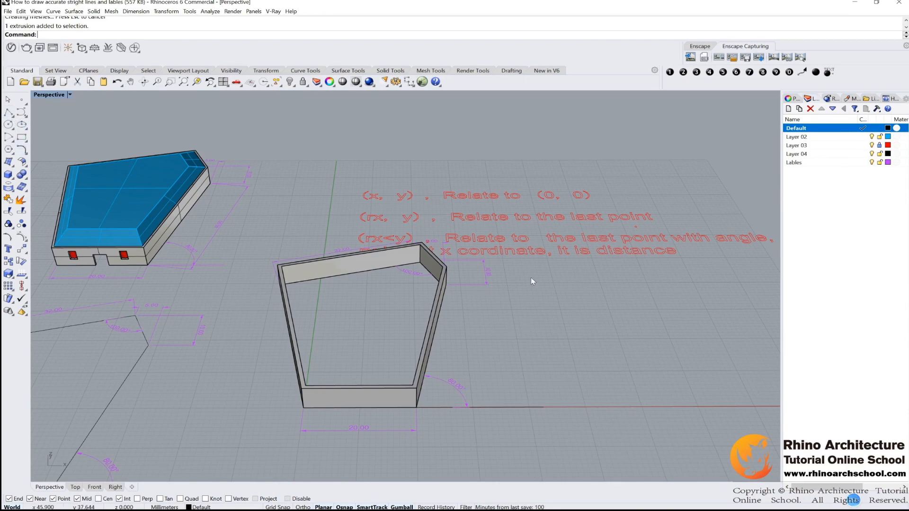
- Create a planar surface from the five inner top edges of the pentagonal wall
{"action": "left_click", "coordinate": [8, 161]}
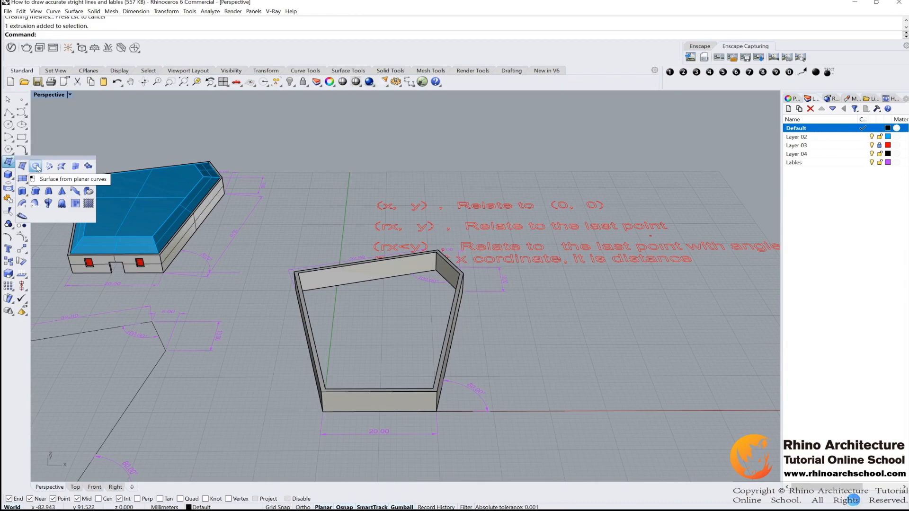
{"action": "left_click", "coordinate": [36, 167]}
{"action": "scroll", "coordinate": [365, 263], "scroll_direction": "up", "scroll_amount": 3}
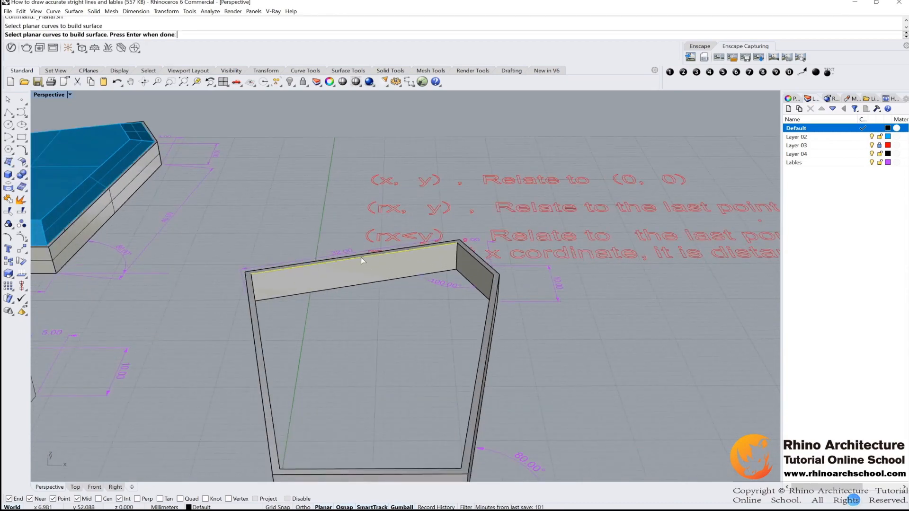
{"action": "left_click", "coordinate": [253, 287]}
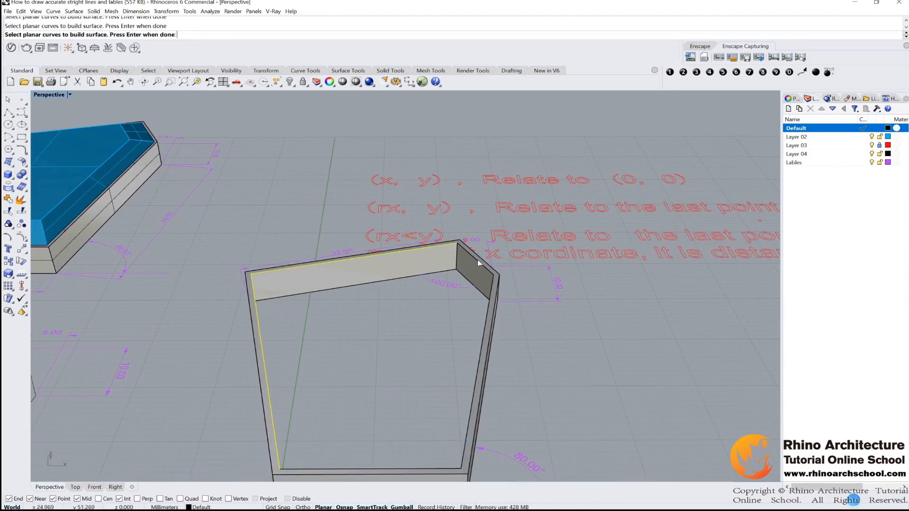
{"action": "scroll", "coordinate": [480, 272], "scroll_direction": "down", "scroll_amount": 2}
{"action": "left_click", "coordinate": [488, 295]}
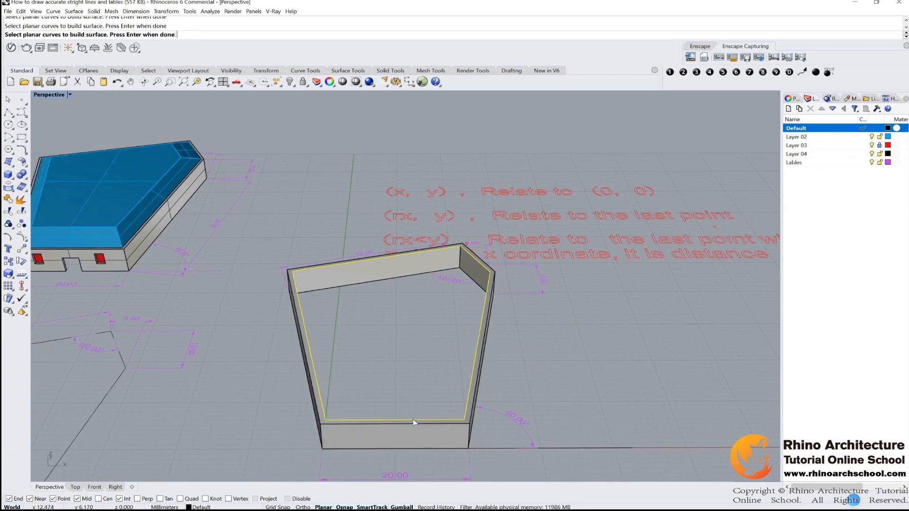
{"action": "left_click", "coordinate": [379, 420]}
{"action": "key", "text": "Return"}
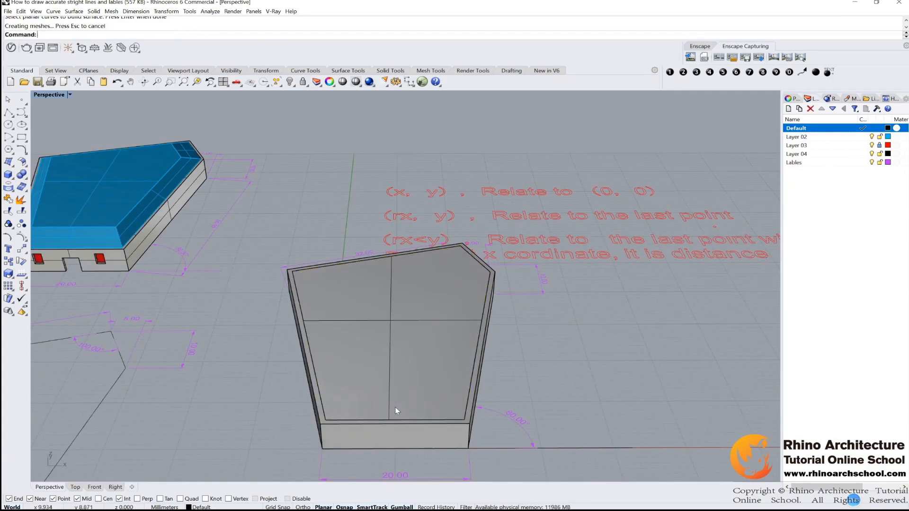
- Raise the planar roof surface slightly above the wall and scale it by 0.8 along the X axis
{"action": "left_click", "coordinate": [429, 294]}
{"action": "right_click_drag", "start_coordinate": [572, 310], "coordinate": [420, 303]}
{"action": "left_click_drag", "start_coordinate": [390, 301], "coordinate": [400, 292]}
{"action": "right_click_drag", "start_coordinate": [508, 283], "coordinate": [388, 315]}
{"action": "left_click", "coordinate": [287, 305]}
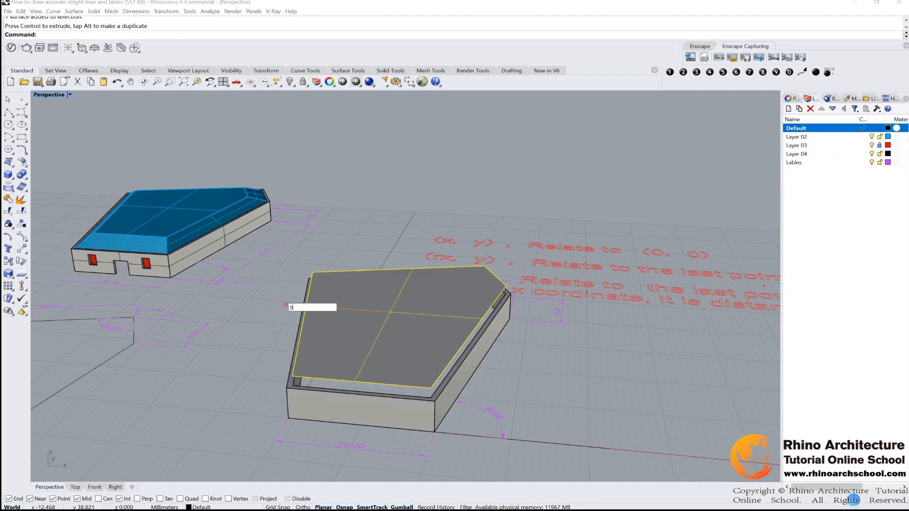
{"action": "type", "text": "0.8"}
{"action": "key", "text": "Return"}
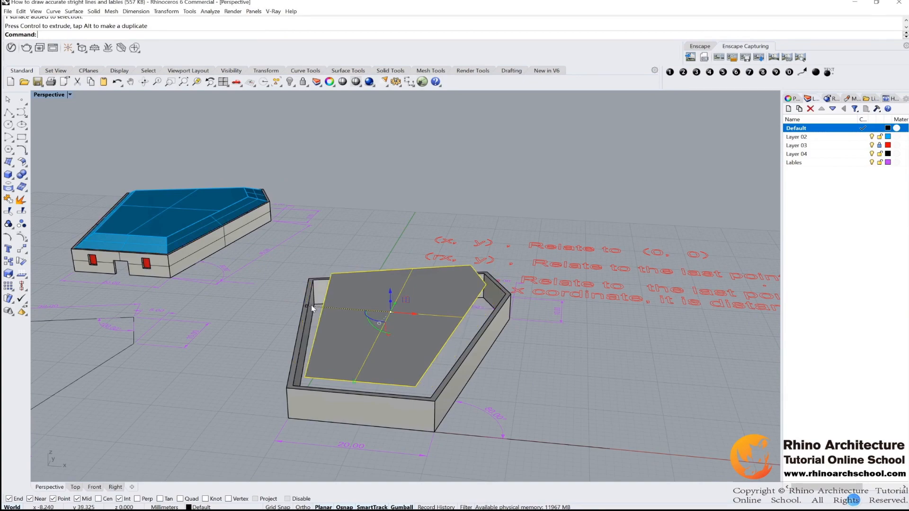
- Scale the raised planar roof surface down along the Y axis, clear the selection and view it from another angle
{"action": "left_click", "coordinate": [354, 382]}
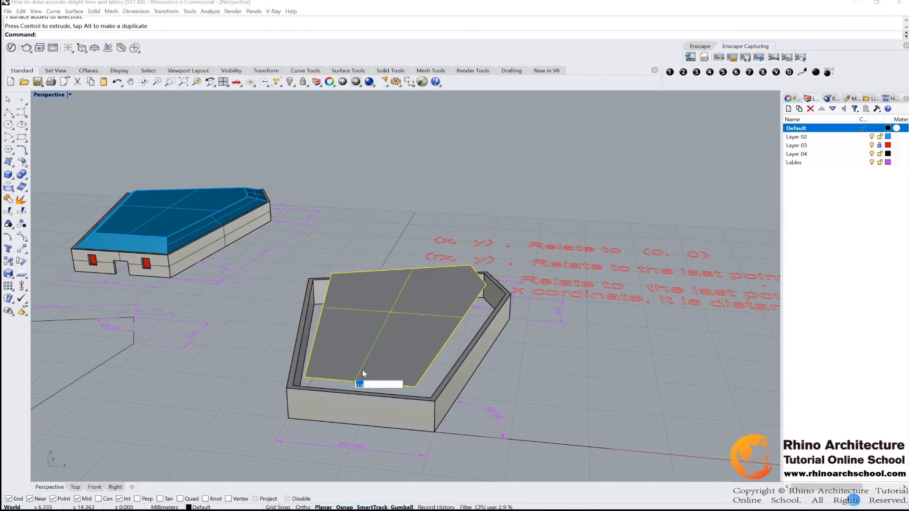
{"action": "key", "text": "Return"}
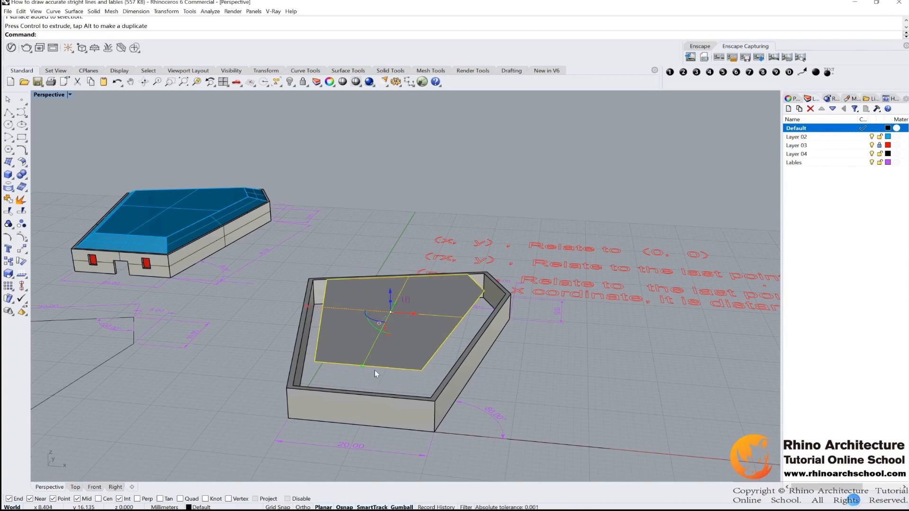
{"action": "right_click_drag", "start_coordinate": [374, 371], "coordinate": [382, 401]}
{"action": "left_click", "coordinate": [603, 346]}
{"action": "right_click_drag", "start_coordinate": [603, 346], "coordinate": [358, 353]}
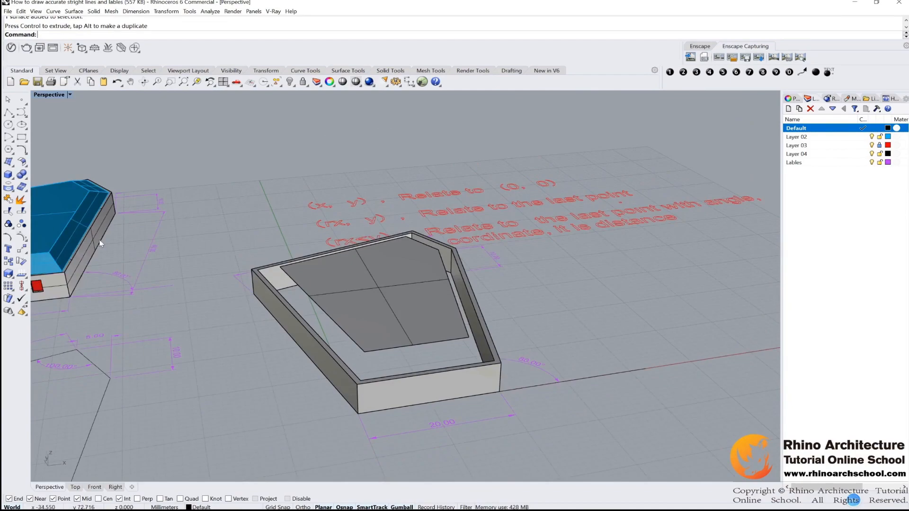
{"action": "left_click", "coordinate": [9, 162]}
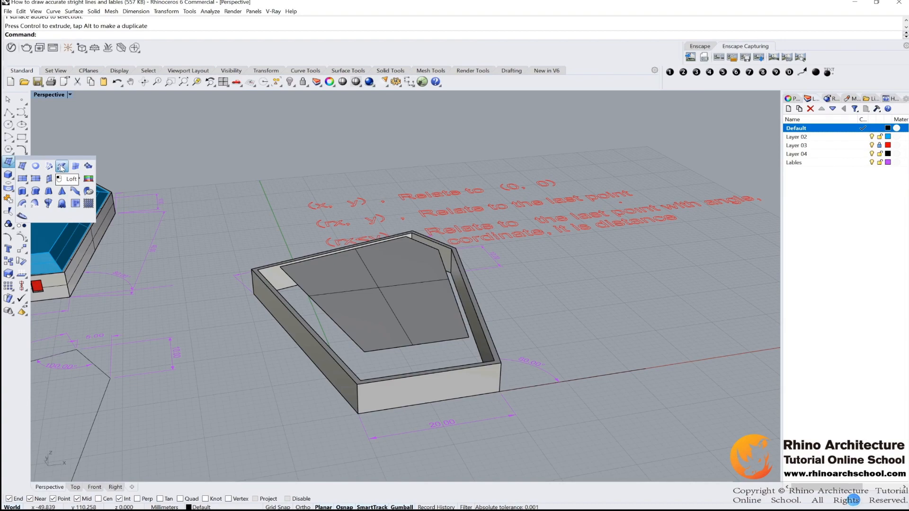
{"action": "left_click", "coordinate": [60, 167]}
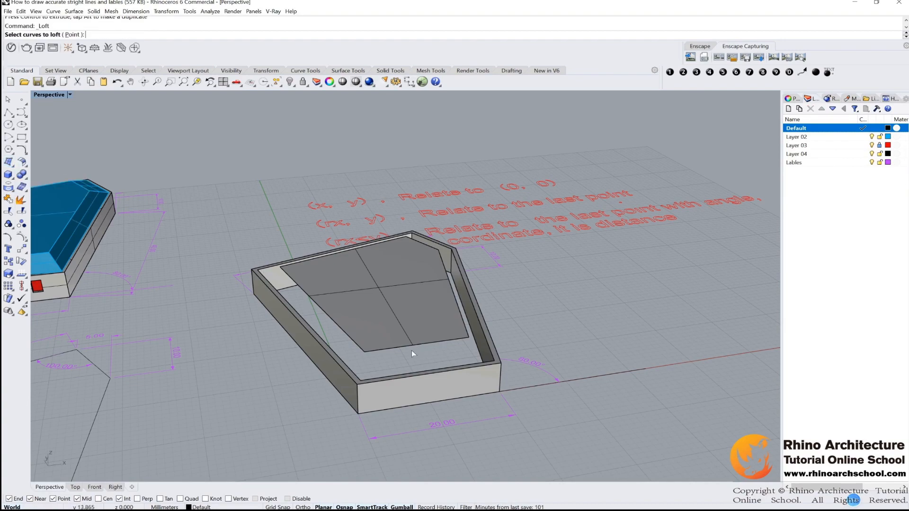
{"action": "left_click", "coordinate": [436, 372]}
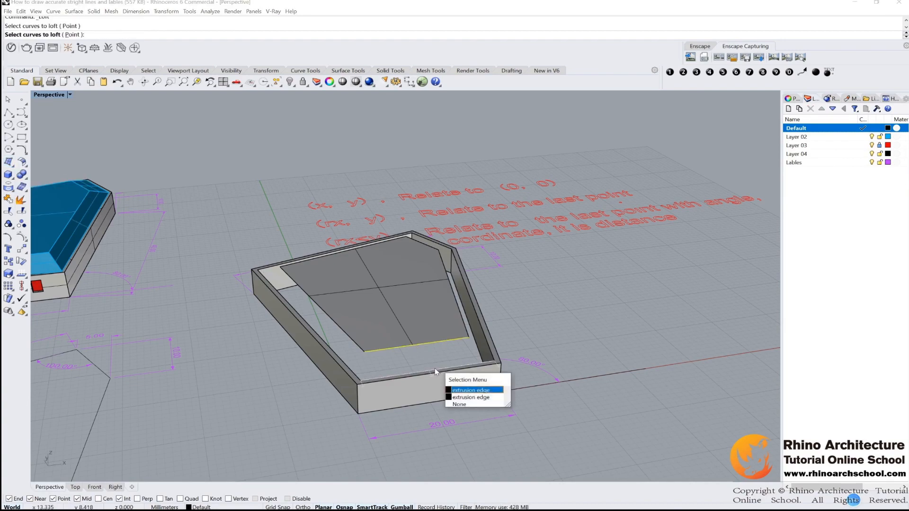
{"action": "left_click", "coordinate": [462, 387]}
{"action": "right_click", "coordinate": [450, 351]}
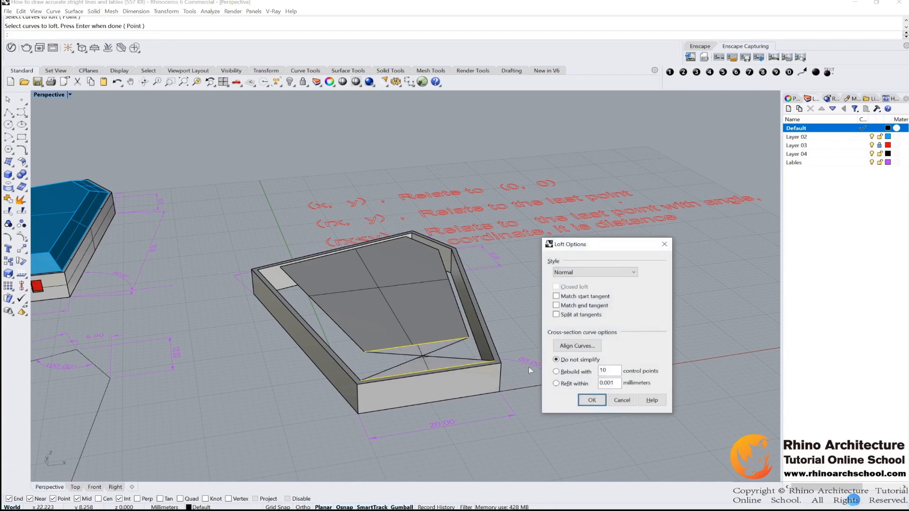
{"action": "left_click", "coordinate": [621, 401]}
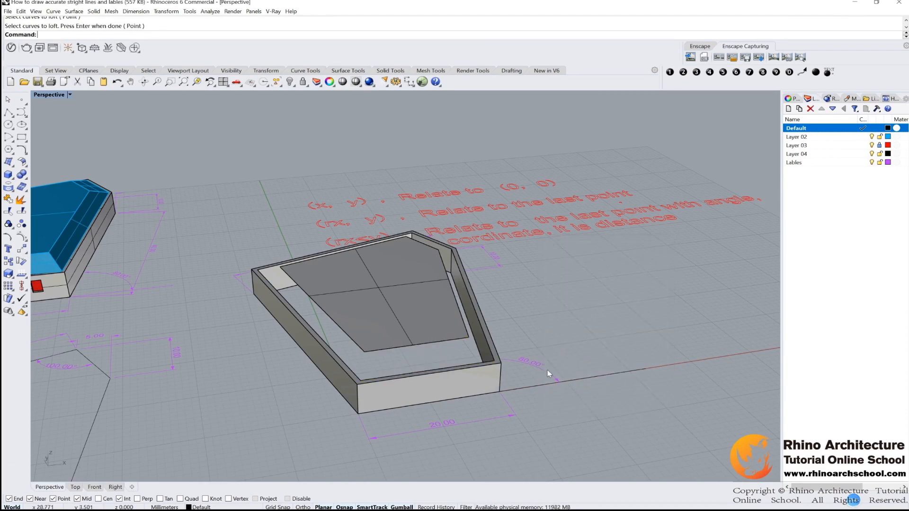
- Loft a sloped roof face between the roof surface's front edge and the wall's inner top edge on the 20 mm side
{"action": "right_click_drag", "start_coordinate": [547, 370], "coordinate": [471, 358]}
{"action": "right_click", "coordinate": [471, 358]}
{"action": "left_click", "coordinate": [353, 361]}
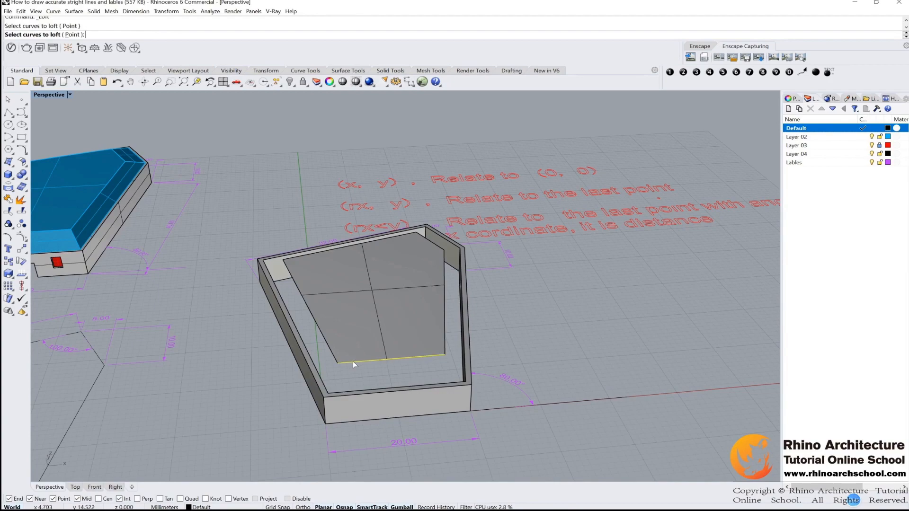
{"action": "left_click", "coordinate": [385, 389]}
{"action": "right_click", "coordinate": [388, 390]}
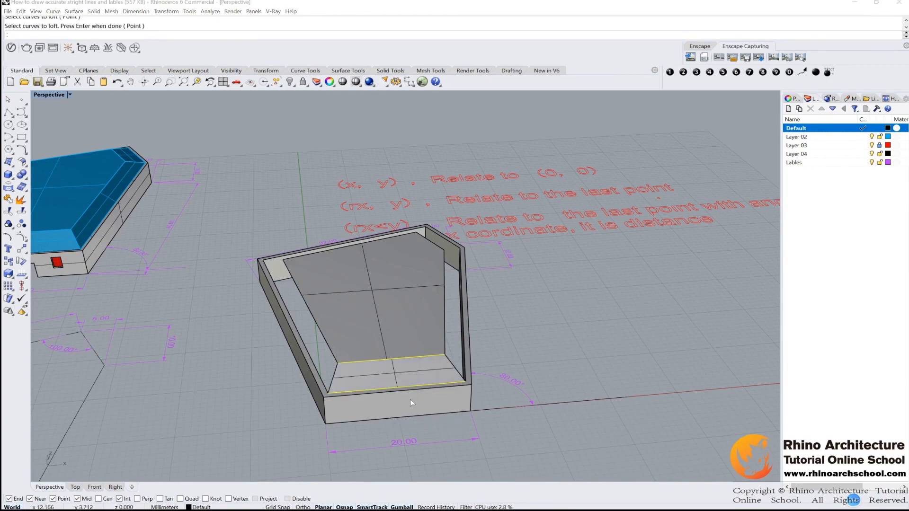
{"action": "left_click", "coordinate": [590, 401]}
- Loft a sloped face between the roof surface's long edge and the inner wall edge on the side joining the 20 and 32 mm sides
{"action": "right_click_drag", "start_coordinate": [322, 362], "coordinate": [461, 366]}
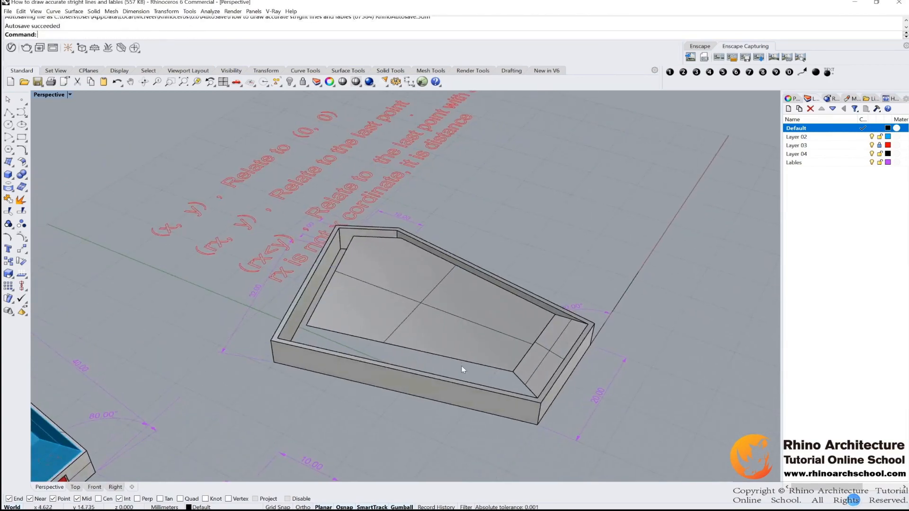
{"action": "scroll", "coordinate": [461, 366], "scroll_direction": "up", "scroll_amount": 2}
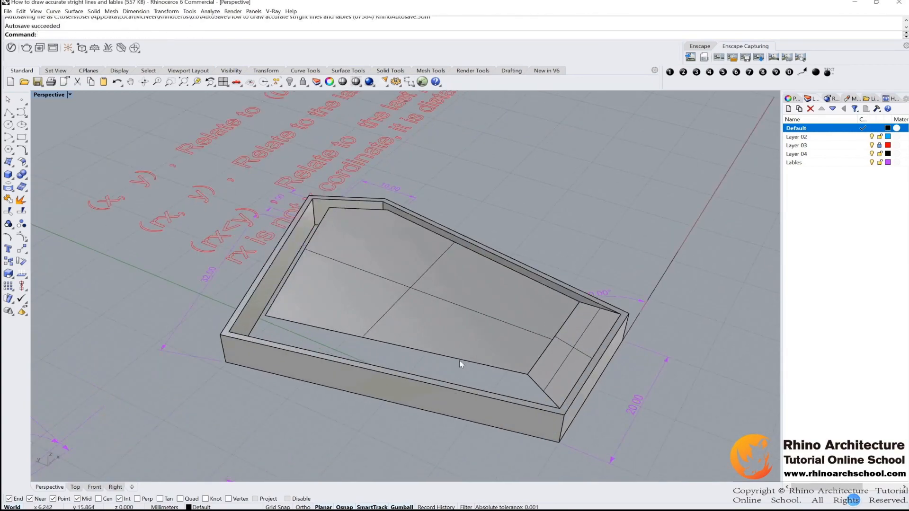
{"action": "left_click", "coordinate": [10, 162]}
{"action": "left_click", "coordinate": [61, 167]}
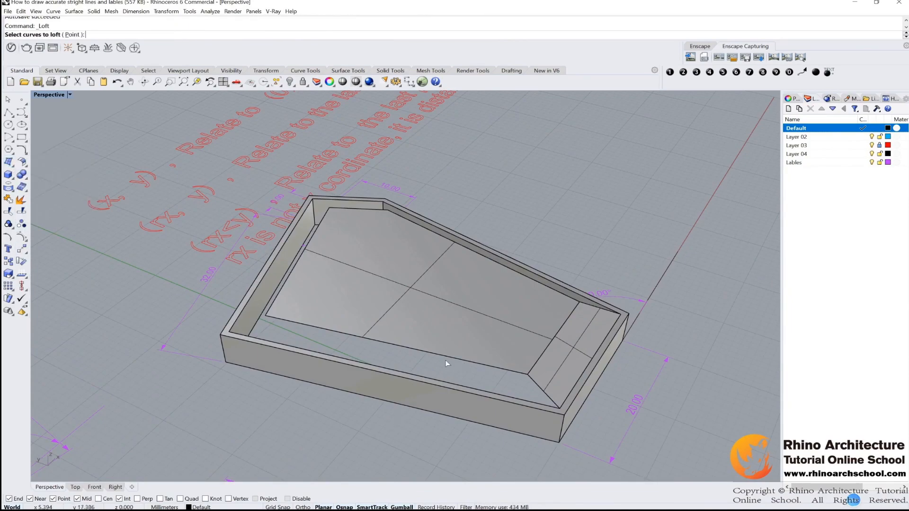
{"action": "left_click", "coordinate": [444, 356]}
{"action": "left_click", "coordinate": [437, 380]}
{"action": "left_click", "coordinate": [457, 400]}
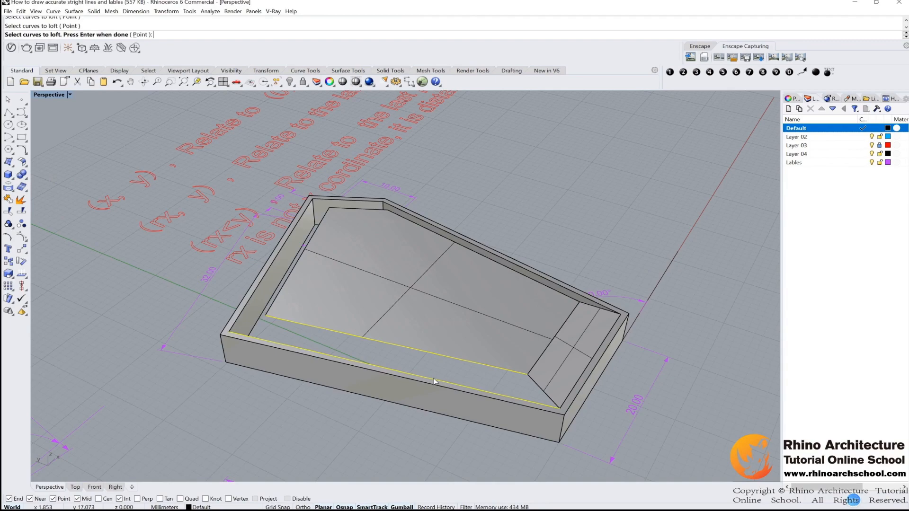
{"action": "key", "text": "Return"}
{"action": "key", "text": "Return"}
- Loft a sloped roof face between the roof surface and the wall's inner top edge on the 32 mm side
{"action": "right_click_drag", "start_coordinate": [351, 347], "coordinate": [436, 327]}
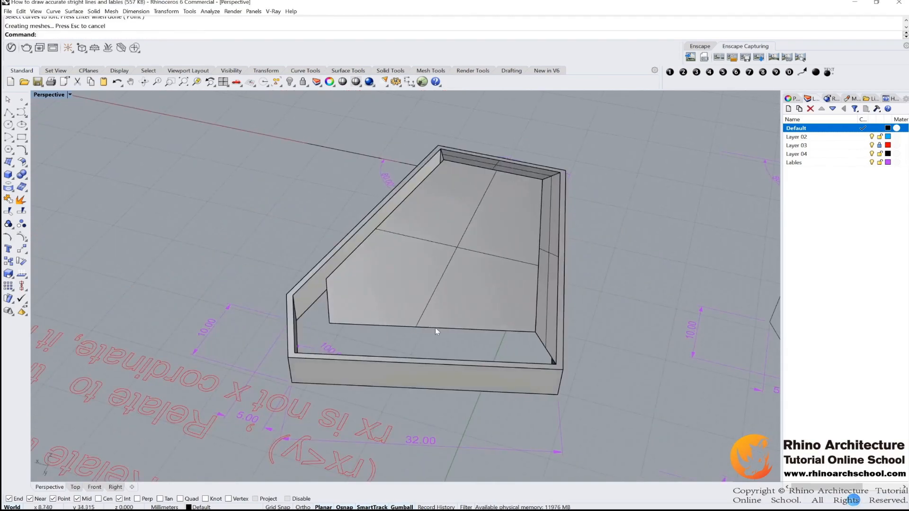
{"action": "key", "text": "Return"}
{"action": "left_click", "coordinate": [435, 328]}
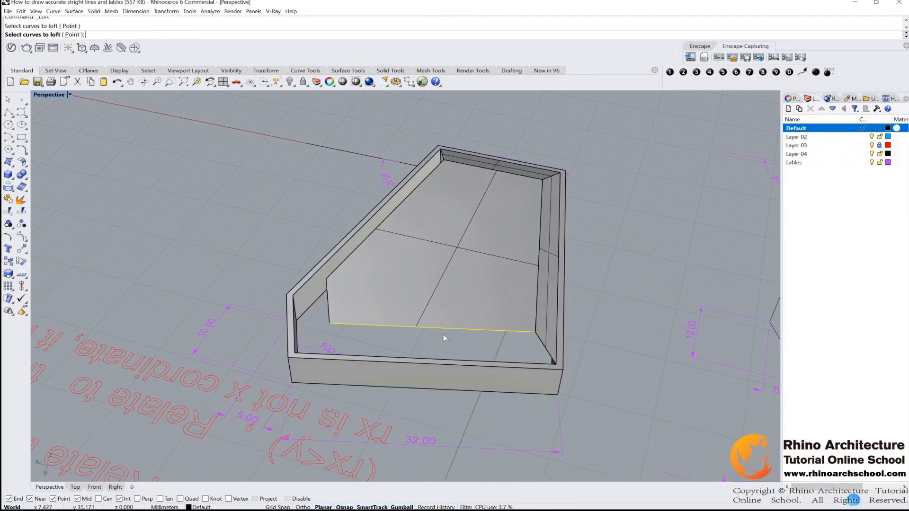
{"action": "left_click", "coordinate": [437, 360]}
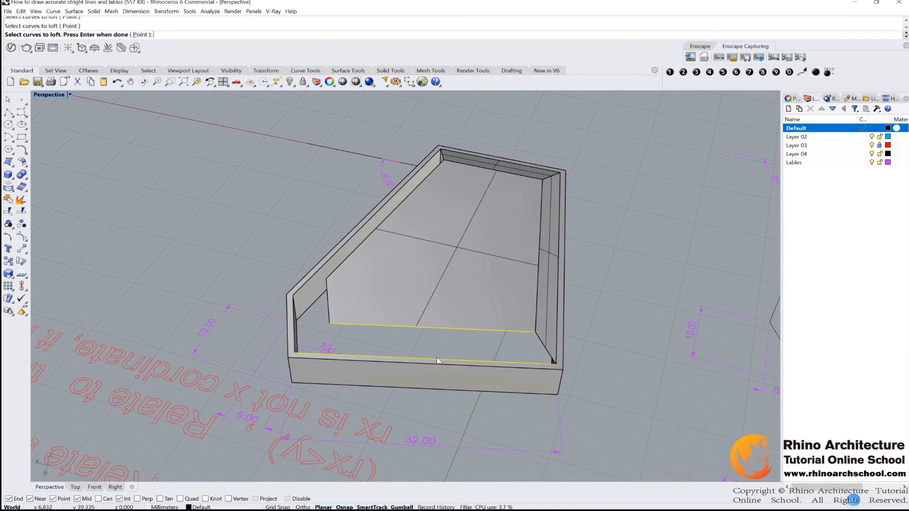
{"action": "key", "text": "Return"}
{"action": "key", "text": "Return"}
- Loft a sloped roof face between the roof surface's shortest edge and the wall's matching inner top edge
{"action": "right_click_drag", "start_coordinate": [367, 346], "coordinate": [444, 325]}
{"action": "key", "text": "Return"}
{"action": "left_click", "coordinate": [445, 327]}
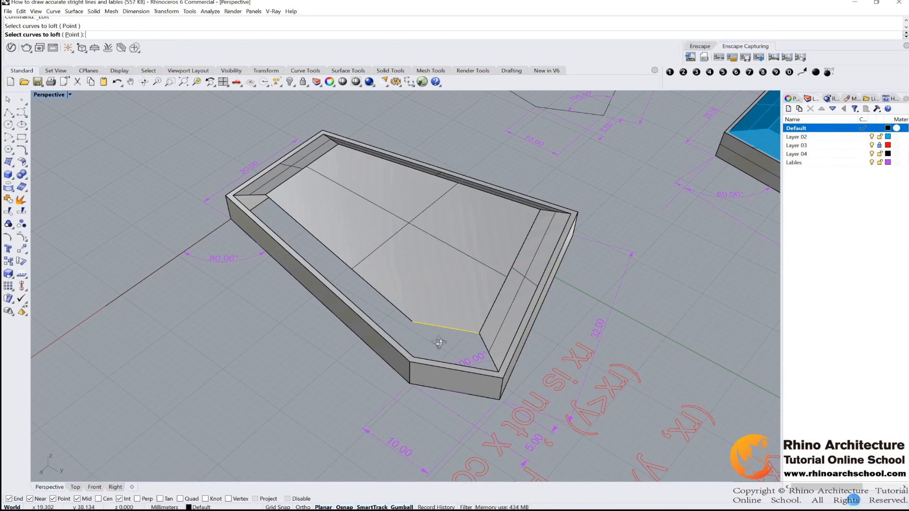
{"action": "right_click_drag", "start_coordinate": [439, 343], "coordinate": [422, 331]}
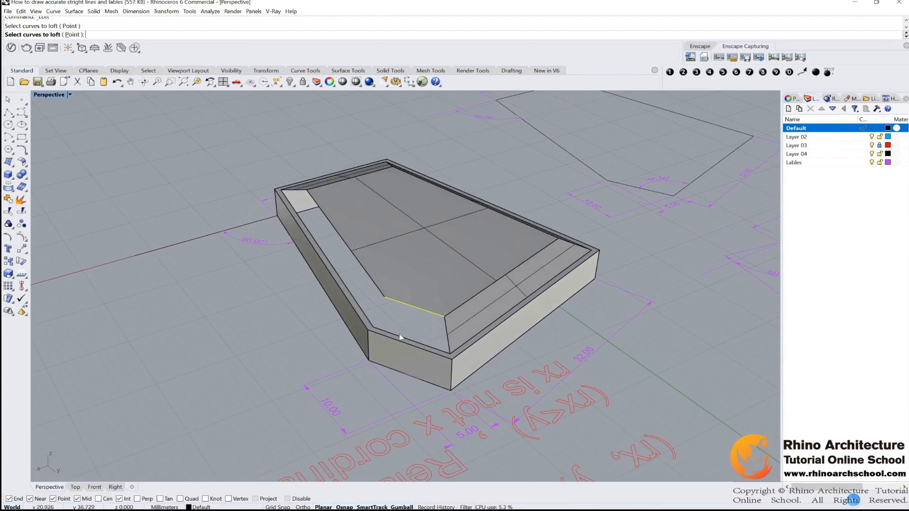
{"action": "left_click", "coordinate": [404, 335]}
{"action": "left_click", "coordinate": [428, 348]}
{"action": "key", "text": "Return"}
{"action": "key", "text": "Return"}
- Loft the last sloped roof face between the remaining long roof edge and the inner wall edge starting at the 80° corner
{"action": "right_click_drag", "start_coordinate": [353, 329], "coordinate": [414, 329]}
{"action": "scroll", "coordinate": [384, 308], "scroll_direction": "up", "scroll_amount": 2}
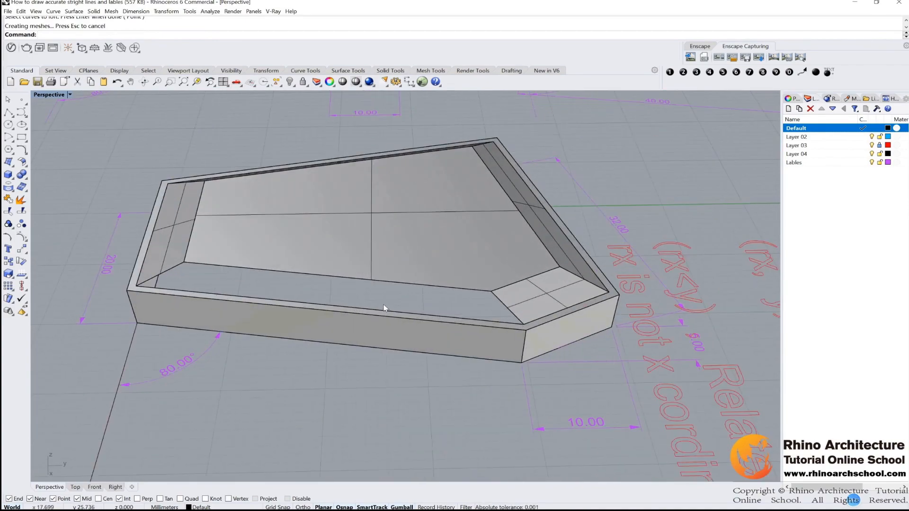
{"action": "key", "text": "Return"}
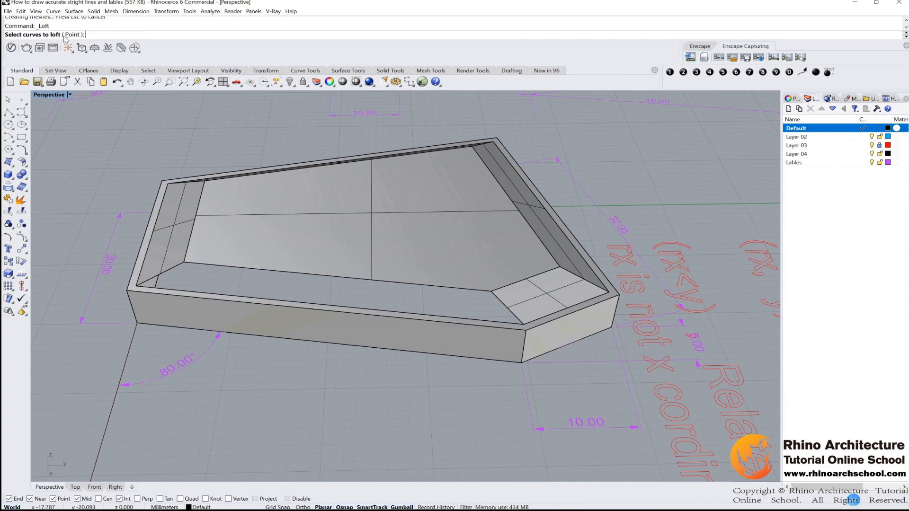
{"action": "left_click", "coordinate": [339, 275]}
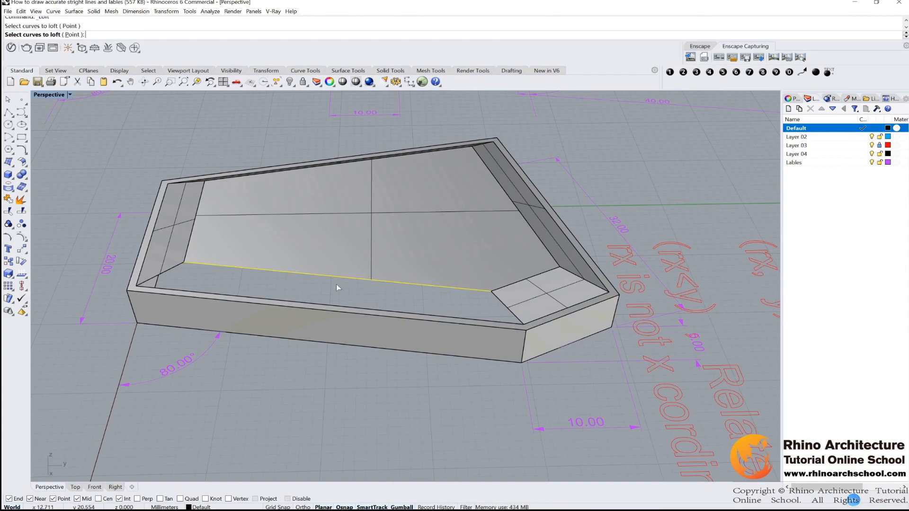
{"action": "left_click", "coordinate": [344, 310]}
{"action": "left_click", "coordinate": [381, 326]}
{"action": "key", "text": "Return"}
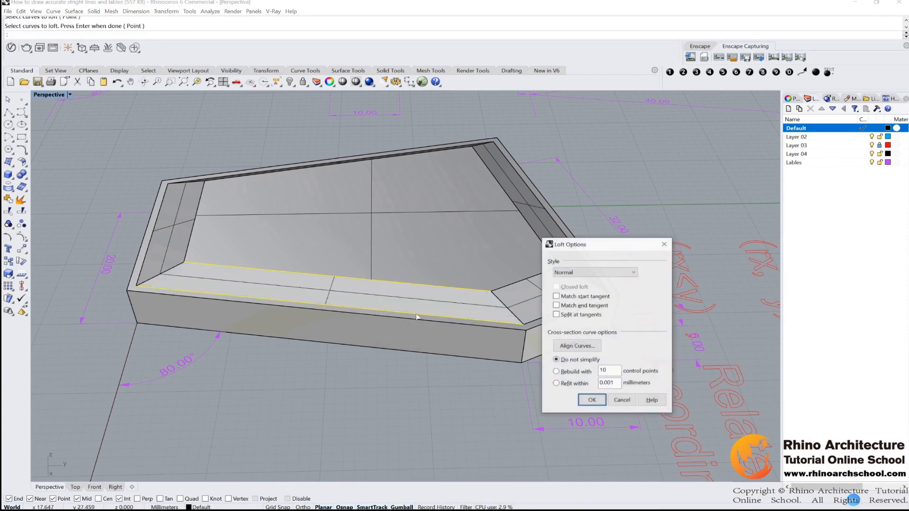
{"action": "left_click", "coordinate": [592, 401]}
- Try crossing and window selections on the roof from a low side view to compare what each picks up
{"action": "right_click_drag", "start_coordinate": [465, 336], "coordinate": [432, 294]}
{"action": "right_click_drag", "start_coordinate": [511, 278], "coordinate": [436, 251]}
{"action": "left_click_drag", "start_coordinate": [359, 271], "coordinate": [448, 259]}
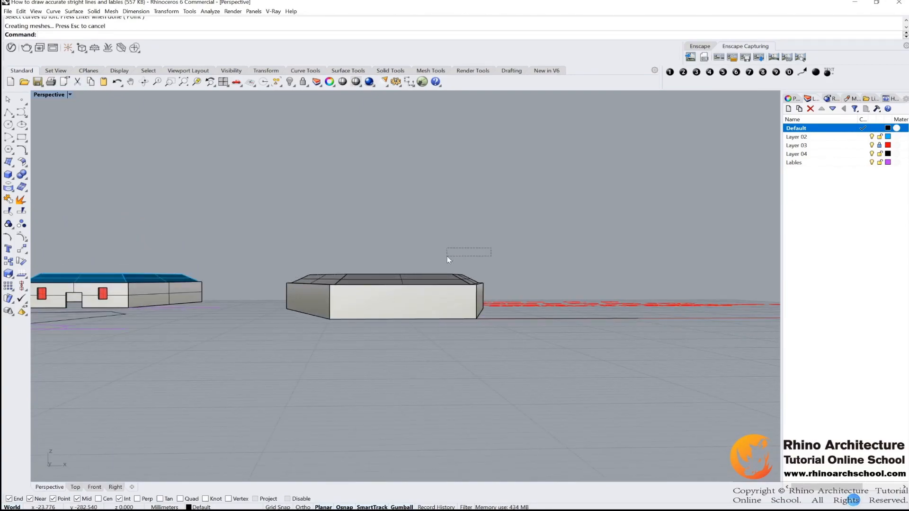
{"action": "left_click_drag", "start_coordinate": [256, 277], "coordinate": [261, 278]}
{"action": "left_click_drag", "start_coordinate": [495, 251], "coordinate": [294, 277]}
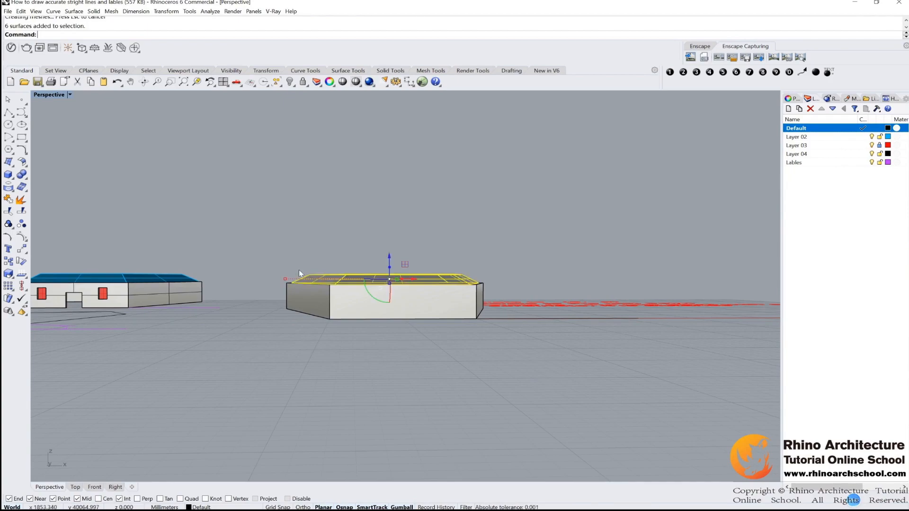
{"action": "key", "text": "Escape"}
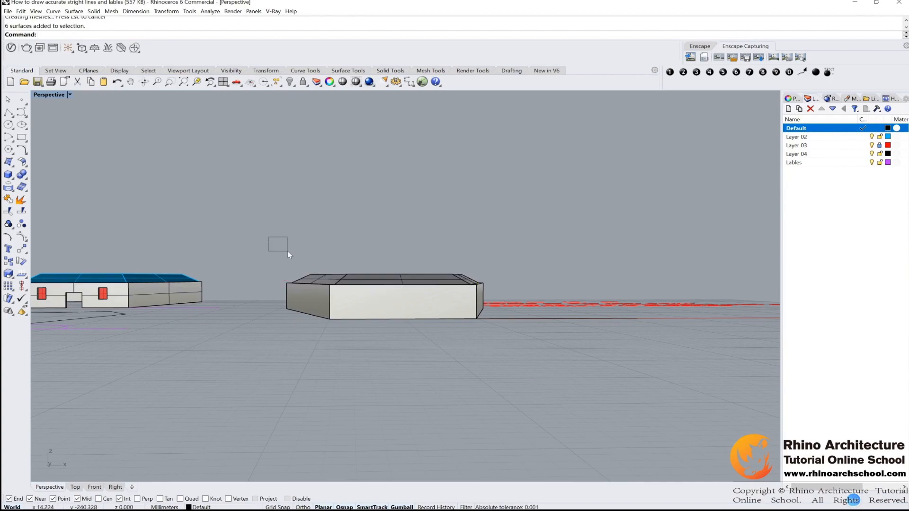
{"action": "left_click_drag", "start_coordinate": [288, 252], "coordinate": [516, 293]}
{"action": "key", "text": "Escape"}
{"action": "left_click_drag", "start_coordinate": [252, 239], "coordinate": [532, 280]}
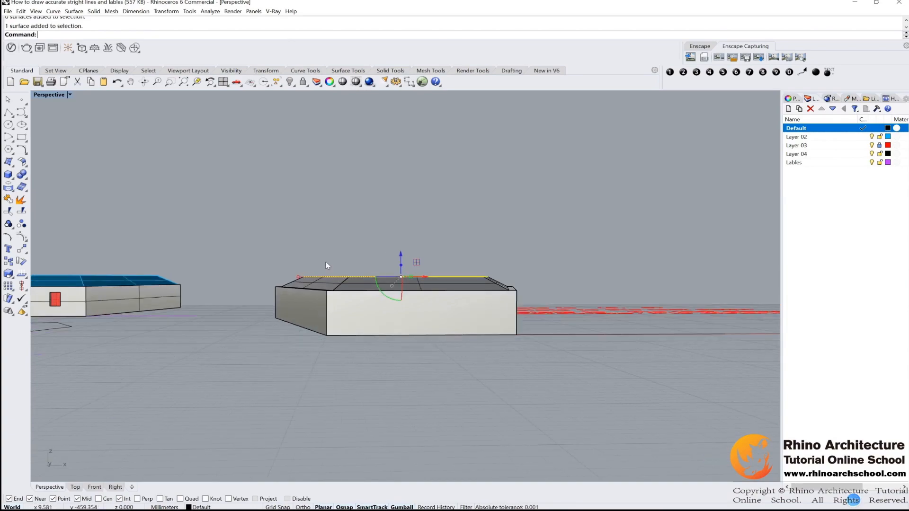
{"action": "left_click_drag", "start_coordinate": [257, 235], "coordinate": [550, 284]}
{"action": "left_click", "coordinate": [427, 269]}
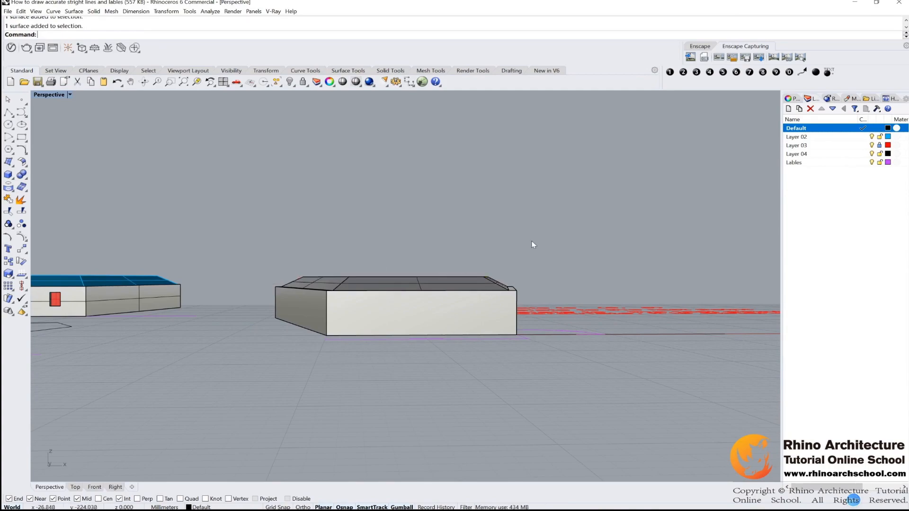
- Select all six roof surfaces with a crossing selection and move them to Layer 02
{"action": "left_click_drag", "start_coordinate": [535, 241], "coordinate": [240, 280]}
{"action": "scroll", "coordinate": [417, 247], "scroll_direction": "down", "scroll_amount": 2}
{"action": "right_click_drag", "start_coordinate": [416, 248], "coordinate": [467, 233]}
{"action": "scroll", "coordinate": [397, 280], "scroll_direction": "up", "scroll_amount": 3}
{"action": "right_click_drag", "start_coordinate": [399, 280], "coordinate": [422, 265]}
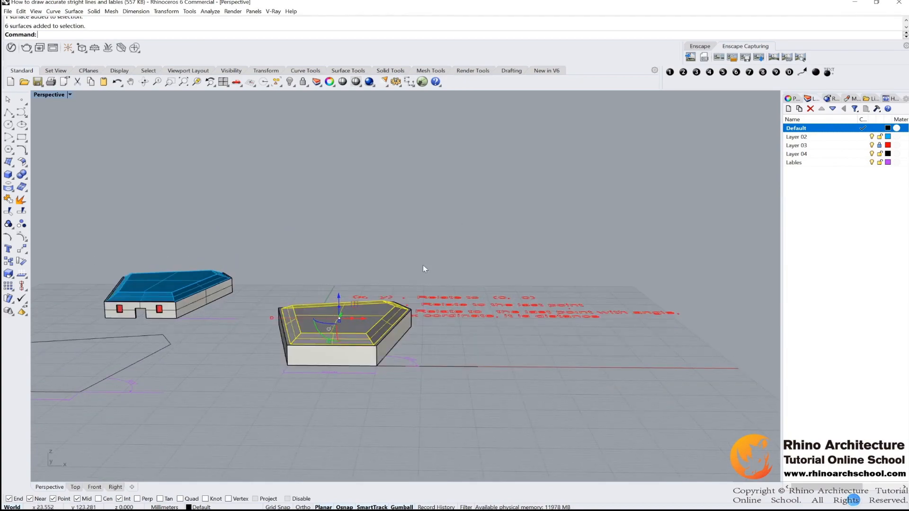
{"action": "left_click", "coordinate": [832, 138]}
{"action": "right_click", "coordinate": [807, 139]}
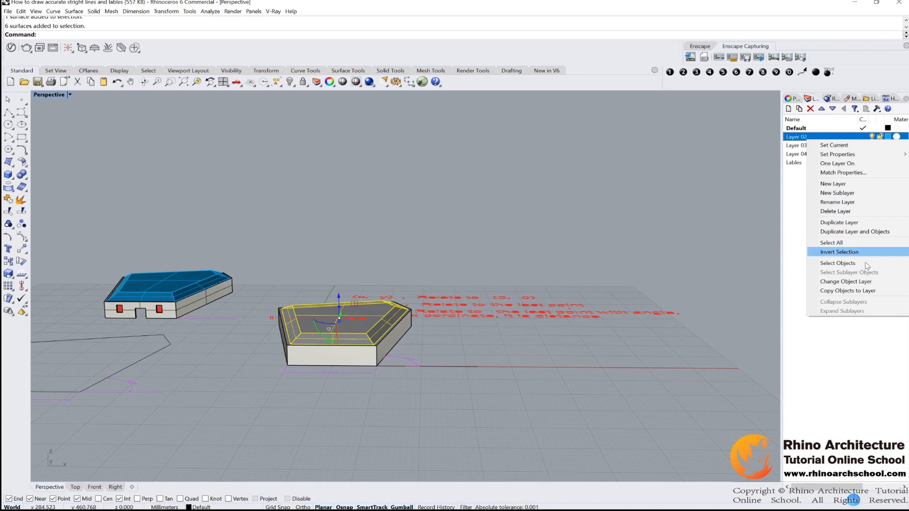
{"action": "left_click", "coordinate": [845, 282]}
{"action": "key", "text": "Escape"}
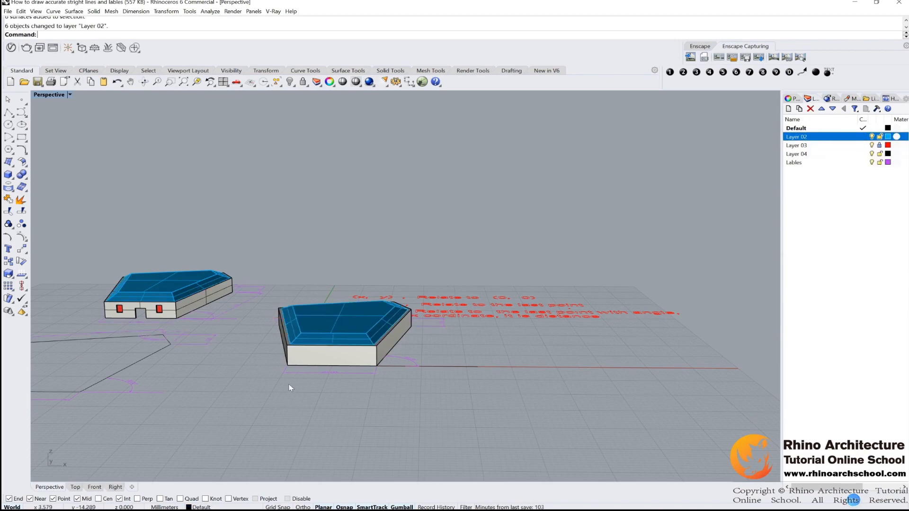
- Examine the blue-roofed building from several angles and compare it with the finished example
{"action": "right_click_drag", "start_coordinate": [288, 379], "coordinate": [235, 354]}
{"action": "scroll", "coordinate": [371, 320], "scroll_direction": "up", "scroll_amount": 3}
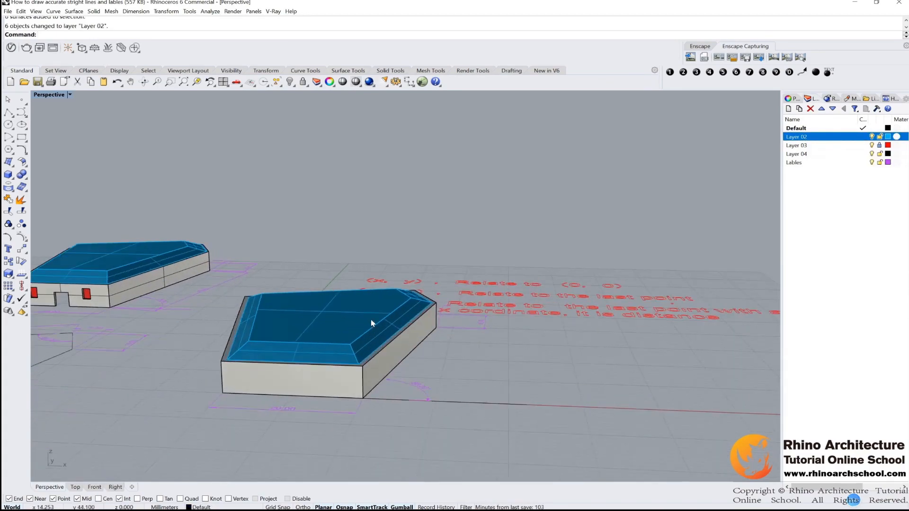
{"action": "scroll", "coordinate": [378, 372], "scroll_direction": "down", "scroll_amount": 4}
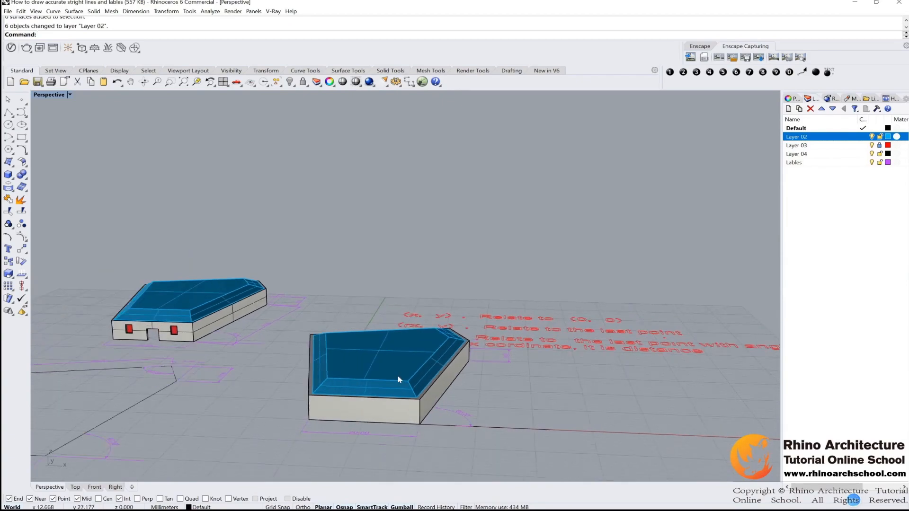
{"action": "right_click_drag", "start_coordinate": [400, 377], "coordinate": [421, 327]}
{"action": "scroll", "coordinate": [381, 385], "scroll_direction": "down", "scroll_amount": 4}
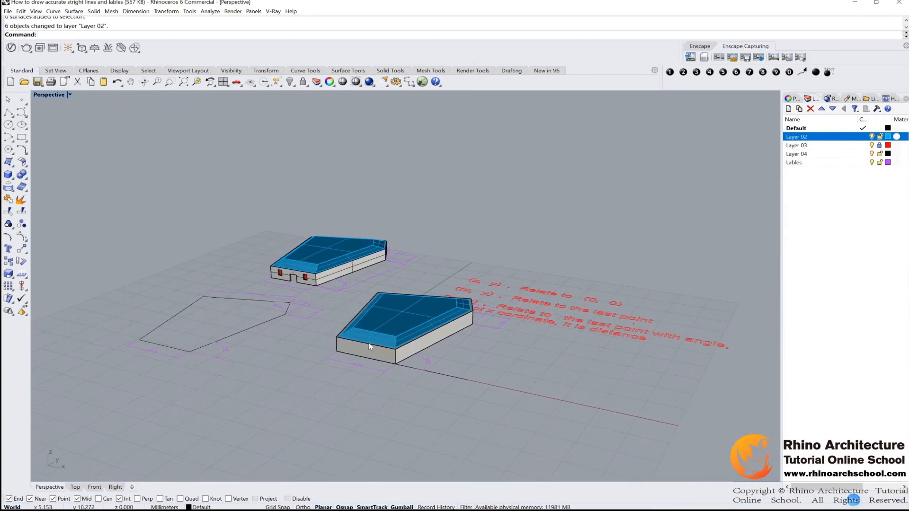
{"action": "scroll", "coordinate": [371, 345], "scroll_direction": "up", "scroll_amount": 2}
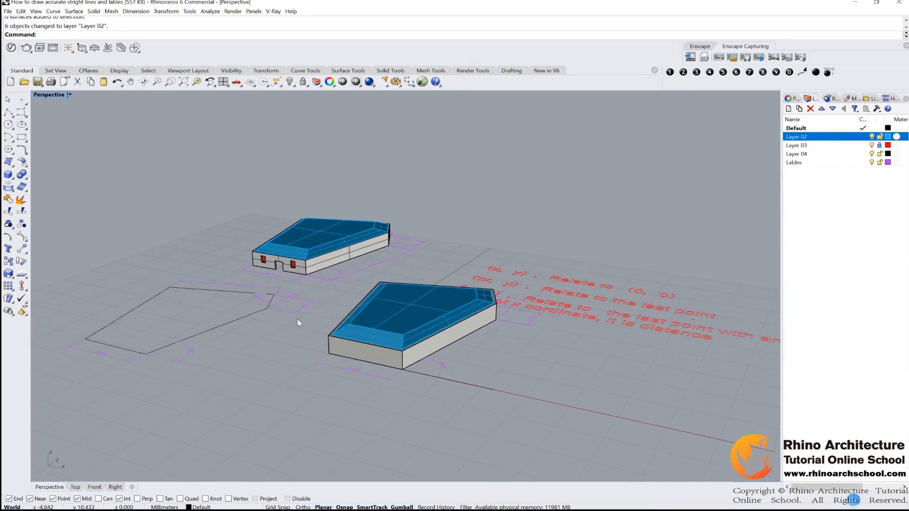
- Draw a box on the ground in front of the 20.00 wall as a door cutter, disabling object snaps to set its height freely
{"action": "left_click", "coordinate": [8, 176]}
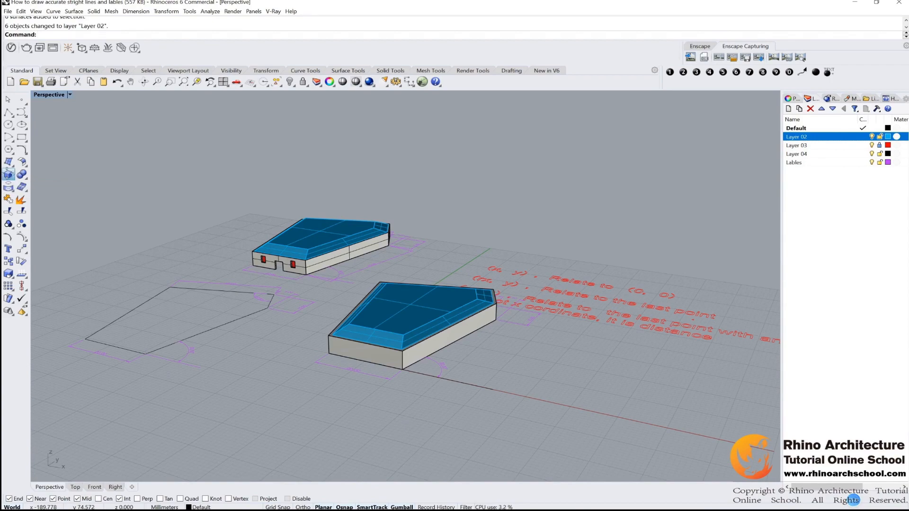
{"action": "left_click", "coordinate": [339, 380]}
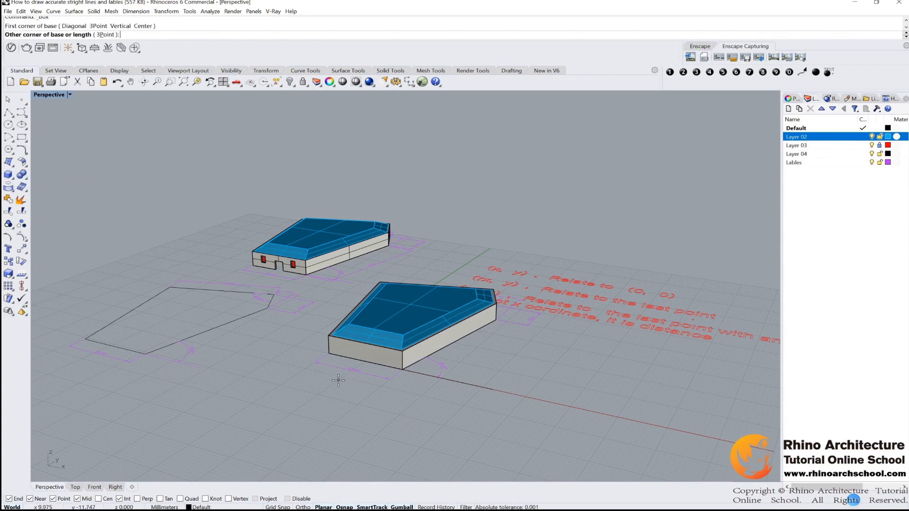
{"action": "left_click", "coordinate": [370, 371]}
{"action": "scroll", "coordinate": [320, 352], "scroll_direction": "up", "scroll_amount": 5}
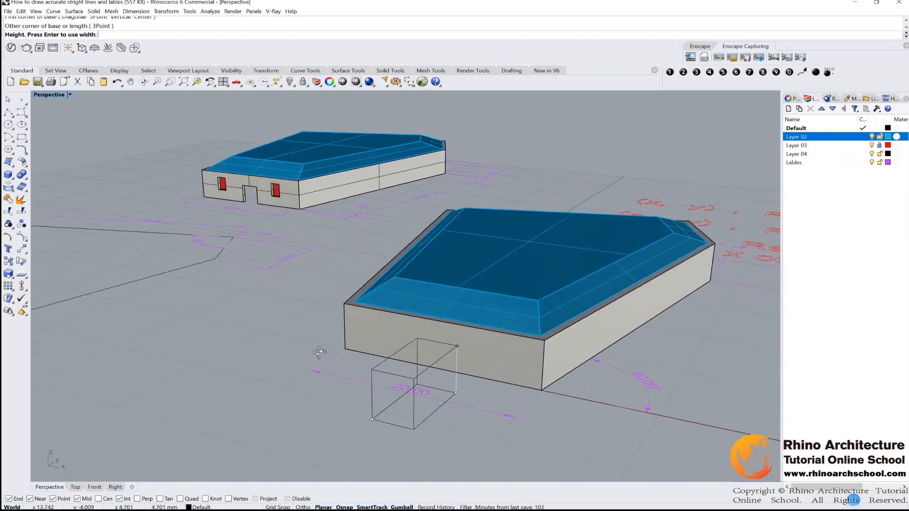
{"action": "right_click_drag", "start_coordinate": [320, 353], "coordinate": [312, 303]}
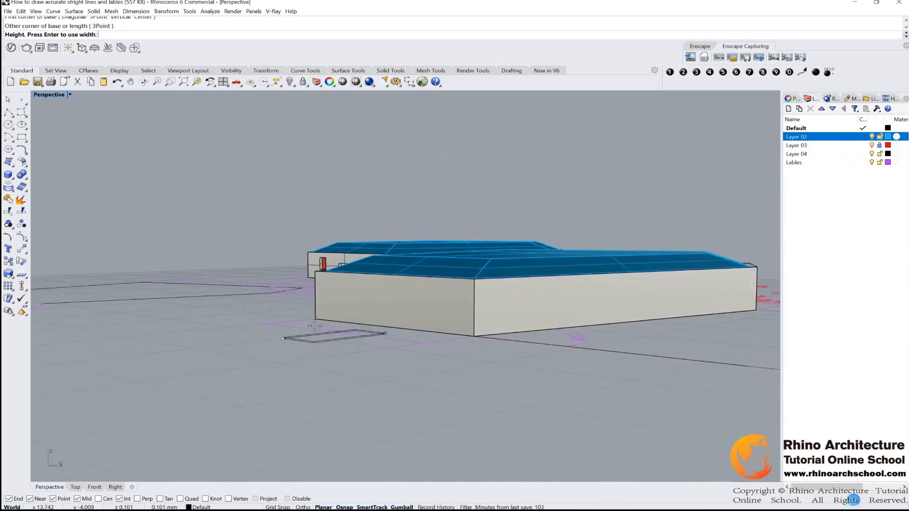
{"action": "left_click", "coordinate": [305, 494]}
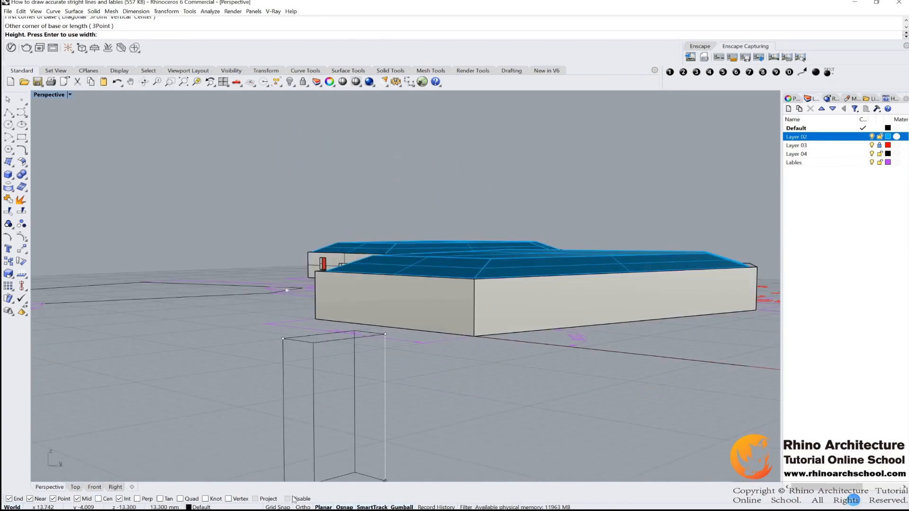
{"action": "left_click", "coordinate": [272, 296]}
- Move the box into the 20.00 wall so it passes through the wall thickness near the middle and reaches slightly below the ground
{"action": "right_click_drag", "start_coordinate": [274, 298], "coordinate": [445, 346]}
{"action": "left_click", "coordinate": [497, 339]}
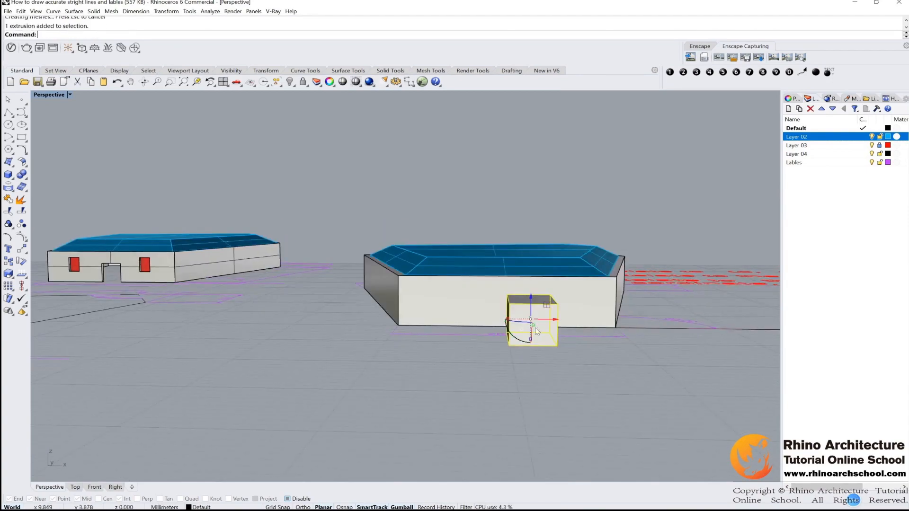
{"action": "scroll", "coordinate": [496, 340], "scroll_direction": "up", "scroll_amount": 6}
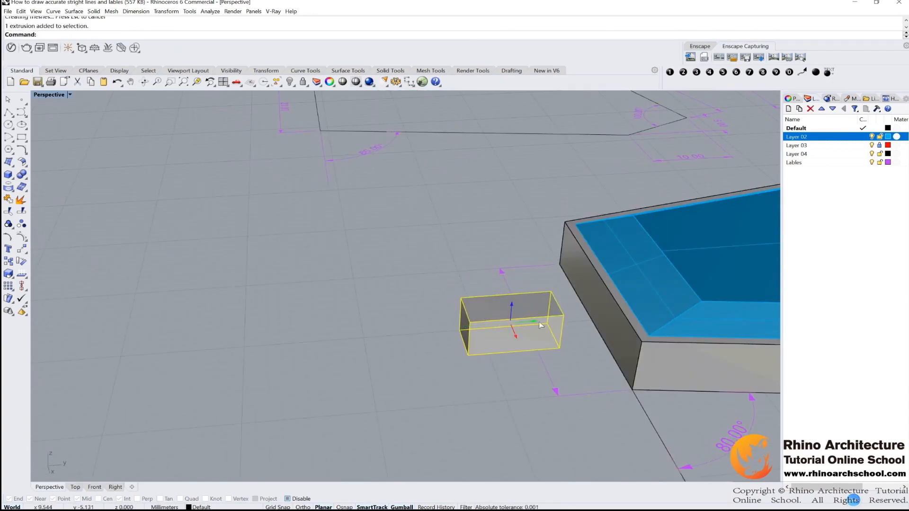
{"action": "left_click_drag", "start_coordinate": [534, 321], "coordinate": [616, 320]}
{"action": "right_click_drag", "start_coordinate": [483, 327], "coordinate": [601, 325]}
{"action": "left_click_drag", "start_coordinate": [618, 320], "coordinate": [586, 319]}
{"action": "mouse_move", "coordinate": [586, 318]}
{"action": "right_mouse_down"}
{"action": "mouse_move", "coordinate": [562, 322]}
{"action": "mouse_move", "coordinate": [570, 317]}
{"action": "right_mouse_up"}
{"action": "left_click_drag", "start_coordinate": [569, 302], "coordinate": [579, 293]}
{"action": "right_click_drag", "start_coordinate": [582, 295], "coordinate": [596, 284]}
{"action": "mouse_move", "coordinate": [550, 344]}
{"action": "right_mouse_down"}
{"action": "mouse_move", "coordinate": [532, 350]}
{"action": "mouse_move", "coordinate": [548, 335]}
{"action": "right_mouse_up"}
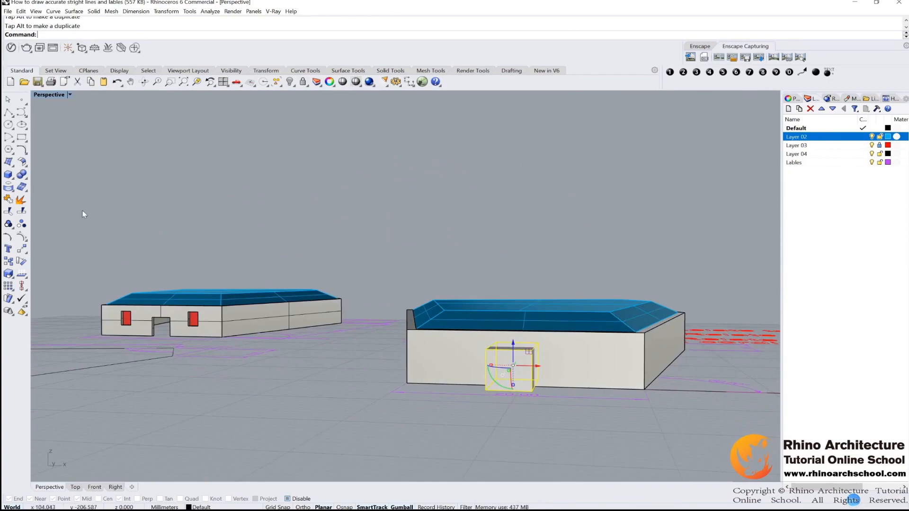
{"action": "left_click", "coordinate": [27, 179]}
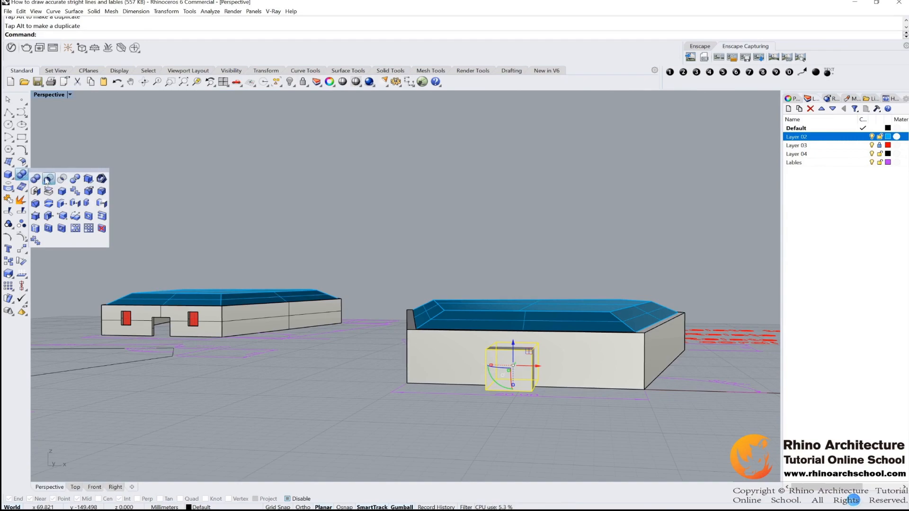
{"action": "left_click", "coordinate": [48, 179]}
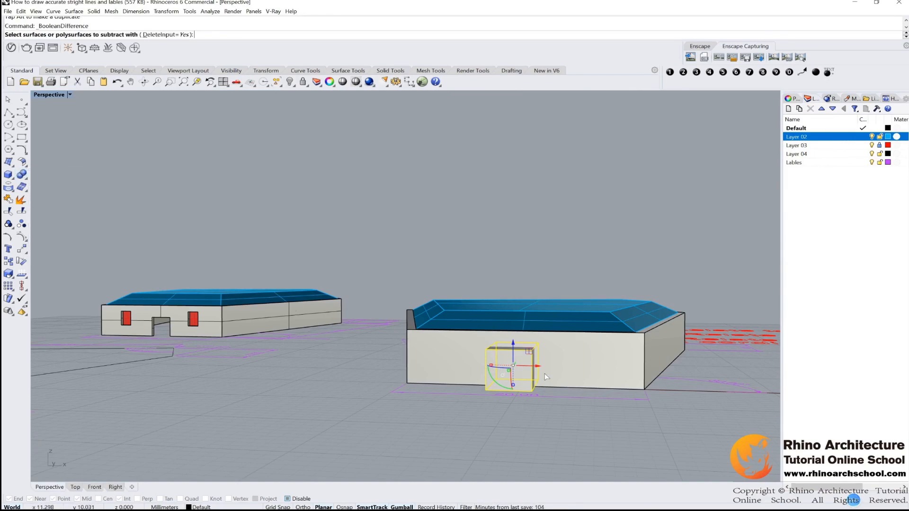
{"action": "key", "text": "Escape"}
{"action": "right_click_drag", "start_coordinate": [479, 348], "coordinate": [436, 378]}
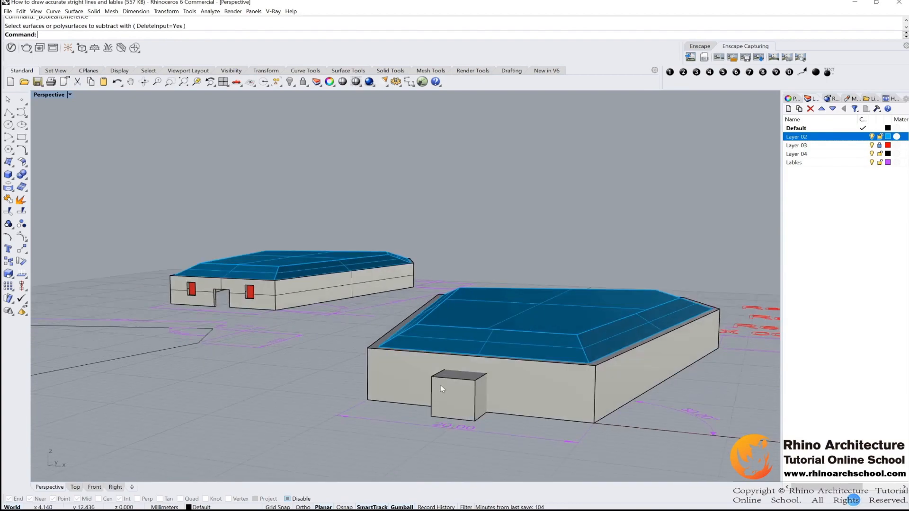
- Cut the door opening by subtracting the box from the building walls with Boolean Difference
{"action": "left_click", "coordinate": [22, 174]}
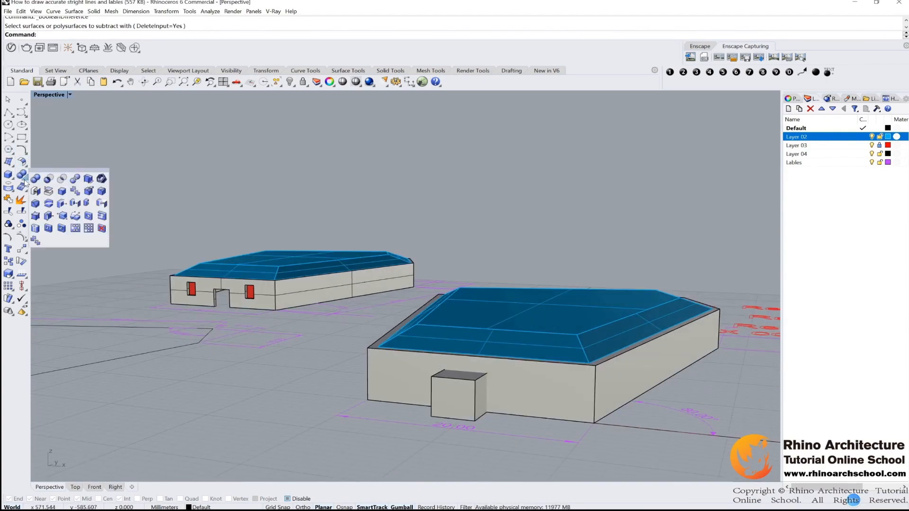
{"action": "left_click", "coordinate": [49, 180]}
{"action": "right_click_drag", "start_coordinate": [441, 342], "coordinate": [487, 334]}
{"action": "left_click", "coordinate": [457, 367]}
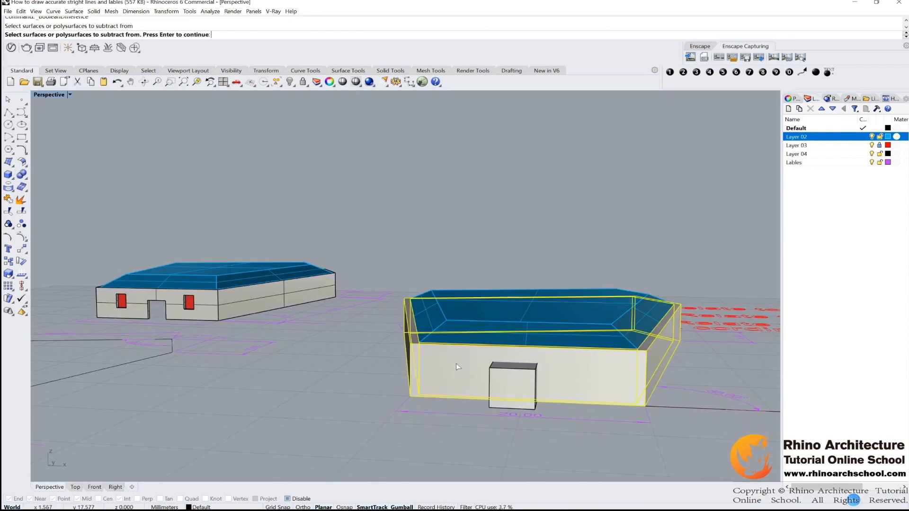
{"action": "right_click_drag", "start_coordinate": [565, 375], "coordinate": [474, 374]}
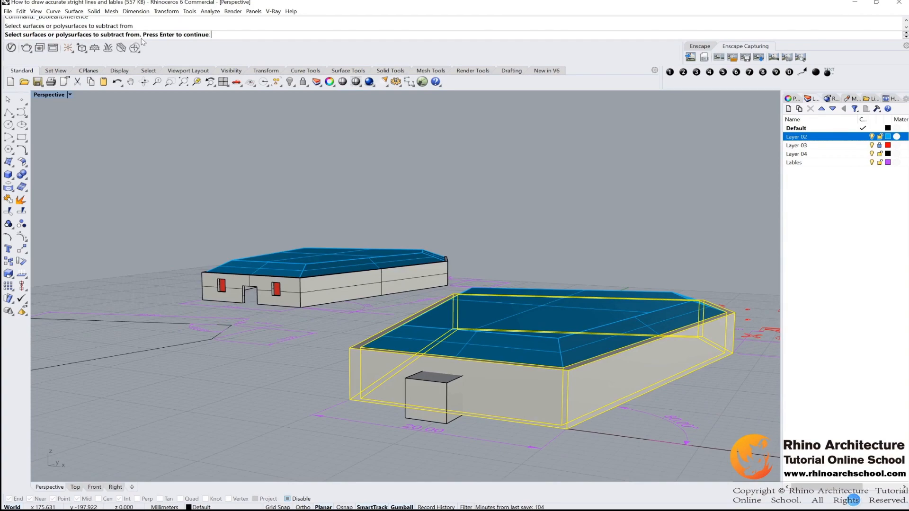
{"action": "right_click", "coordinate": [351, 147]}
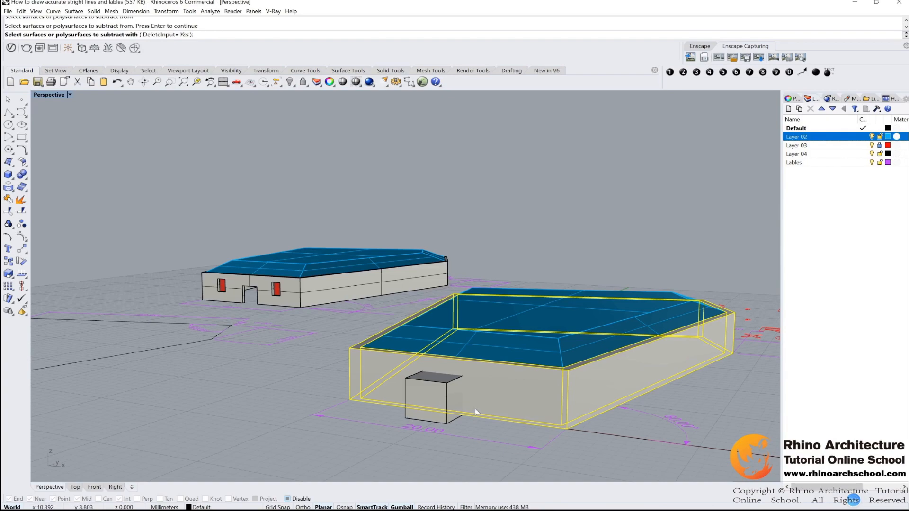
{"action": "left_click", "coordinate": [446, 391]}
{"action": "right_click", "coordinate": [448, 394]}
- Draw a box on the ground in front of the wall, to one side of the door opening, as a window cutter
{"action": "scroll", "coordinate": [449, 394], "scroll_direction": "down", "scroll_amount": 5}
{"action": "right_click_drag", "start_coordinate": [360, 284], "coordinate": [405, 300]}
{"action": "scroll", "coordinate": [450, 377], "scroll_direction": "up", "scroll_amount": 3}
{"action": "scroll", "coordinate": [460, 348], "scroll_direction": "up", "scroll_amount": 4}
{"action": "scroll", "coordinate": [459, 346], "scroll_direction": "up", "scroll_amount": 5}
{"action": "scroll", "coordinate": [459, 349], "scroll_direction": "down", "scroll_amount": 5}
{"action": "left_click", "coordinate": [8, 174]}
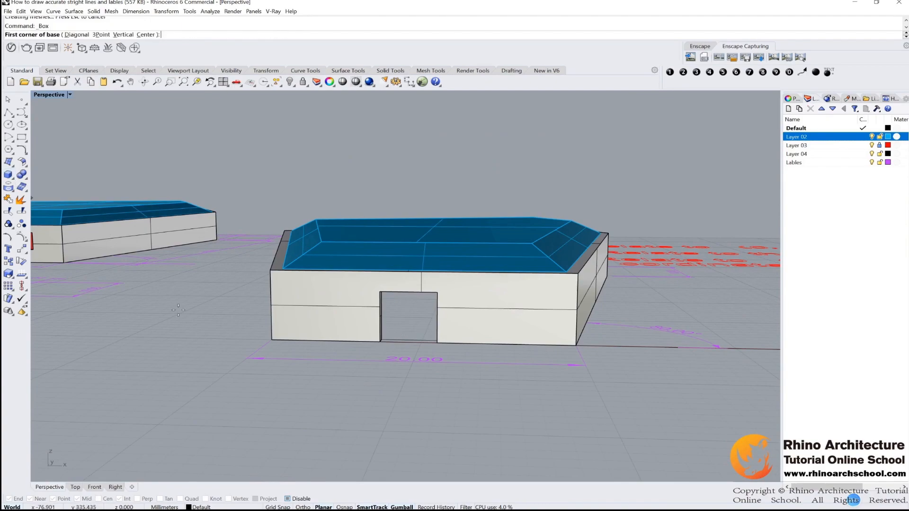
{"action": "left_click", "coordinate": [272, 403]}
{"action": "left_click", "coordinate": [337, 376]}
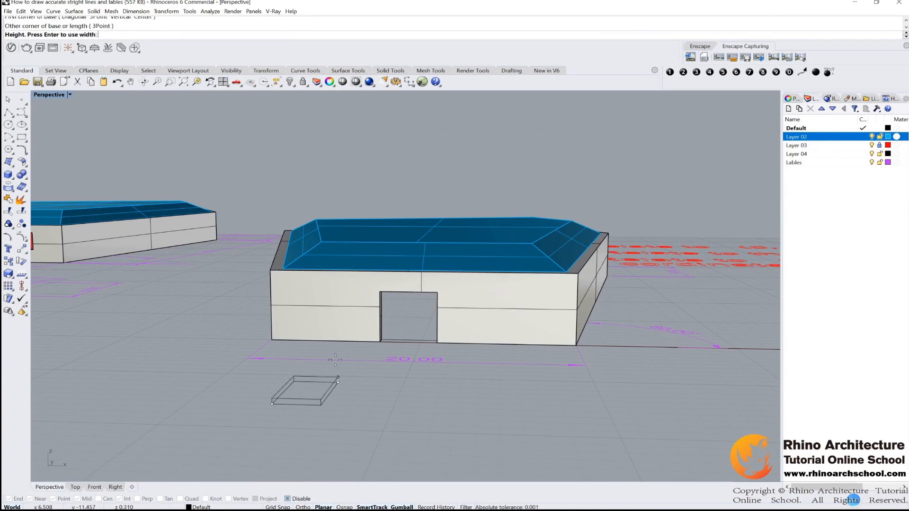
{"action": "left_click", "coordinate": [337, 350]}
- Copy the window cutter box and move the duplicate along the wall direction to the other side of the door opening
{"action": "left_click", "coordinate": [326, 373]}
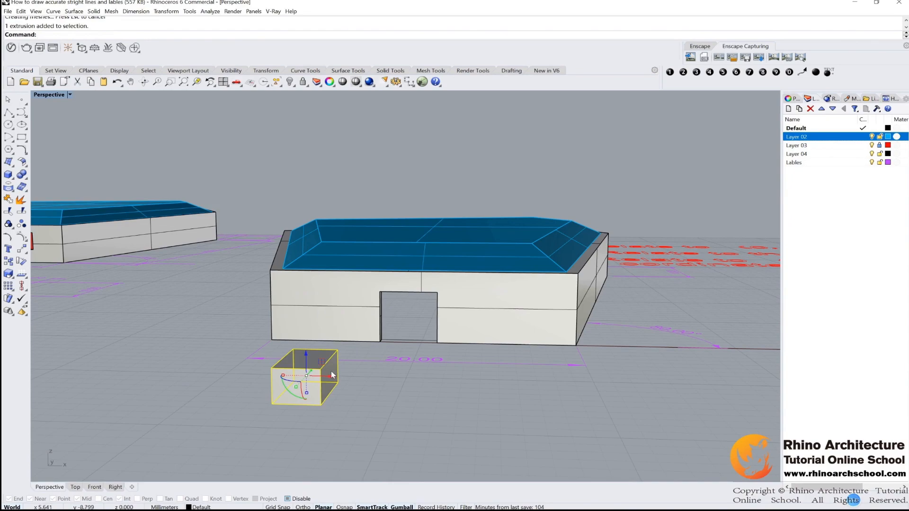
{"action": "key", "text": "ctrl+c"}
{"action": "key", "text": "ctrl+v"}
{"action": "left_click_drag", "start_coordinate": [331, 376], "coordinate": [534, 396]}
{"action": "right_click_drag", "start_coordinate": [539, 400], "coordinate": [534, 419]}
- Select both window boxes, raise them to window height and push them through the front wall on either side of the door
{"action": "left_click", "coordinate": [533, 419]}
{"action": "left_click_drag", "start_coordinate": [329, 374], "coordinate": [330, 375]}
{"action": "right_click_drag", "start_coordinate": [330, 375], "coordinate": [443, 367]}
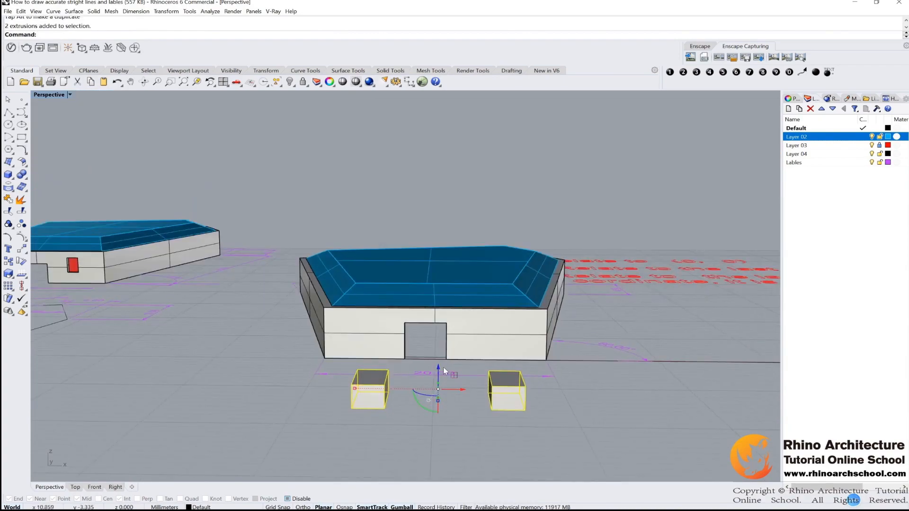
{"action": "left_click_drag", "start_coordinate": [443, 367], "coordinate": [449, 348]}
{"action": "right_click_drag", "start_coordinate": [450, 348], "coordinate": [554, 341]}
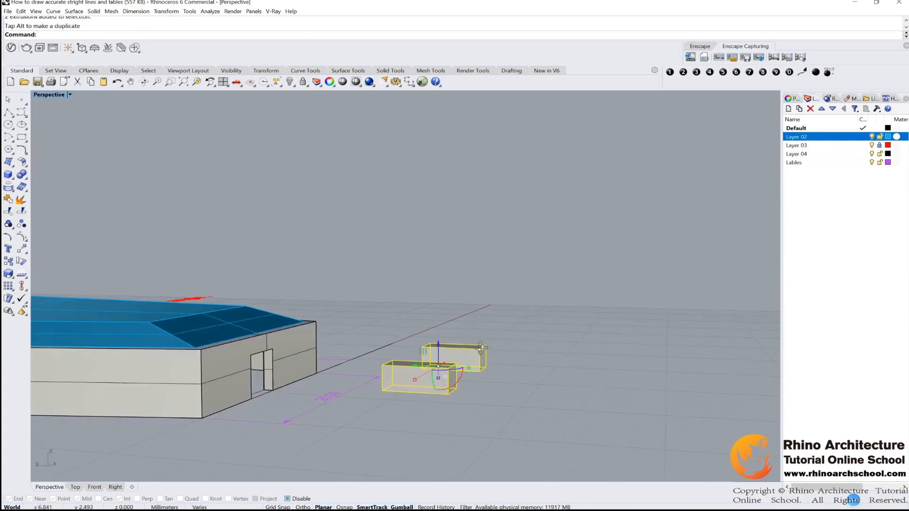
{"action": "left_click_drag", "start_coordinate": [410, 367], "coordinate": [245, 346]}
{"action": "right_click_drag", "start_coordinate": [396, 306], "coordinate": [237, 367]}
{"action": "right_click_drag", "start_coordinate": [307, 397], "coordinate": [293, 372]}
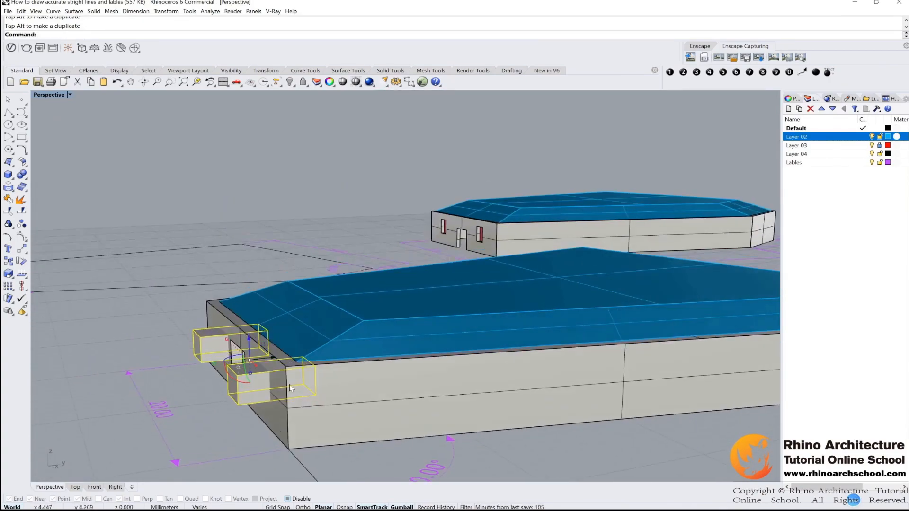
- Cut two window openings by subtracting both boxes from the building walls with Boolean Difference
{"action": "left_click", "coordinate": [331, 408]}
{"action": "right_click_drag", "start_coordinate": [251, 393], "coordinate": [271, 396]}
{"action": "scroll", "coordinate": [275, 349], "scroll_direction": "down", "scroll_amount": 3}
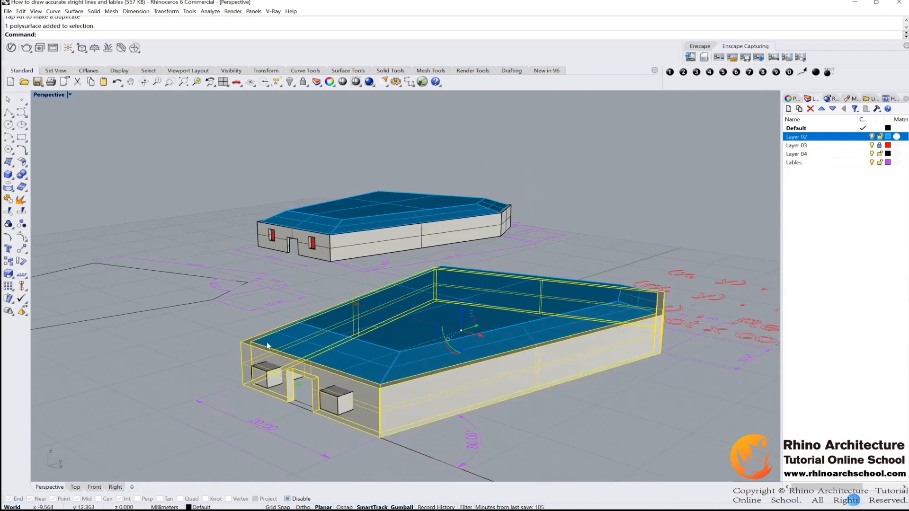
{"action": "left_click", "coordinate": [27, 181]}
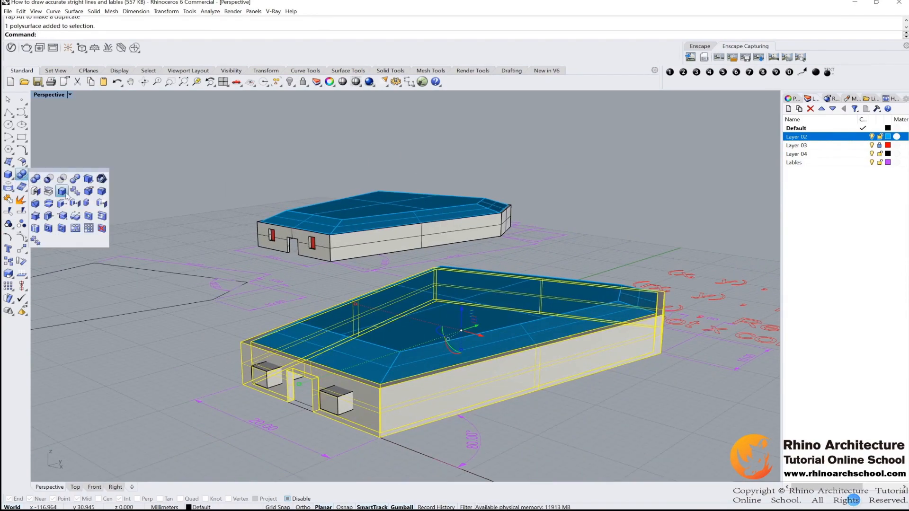
{"action": "left_click", "coordinate": [44, 179]}
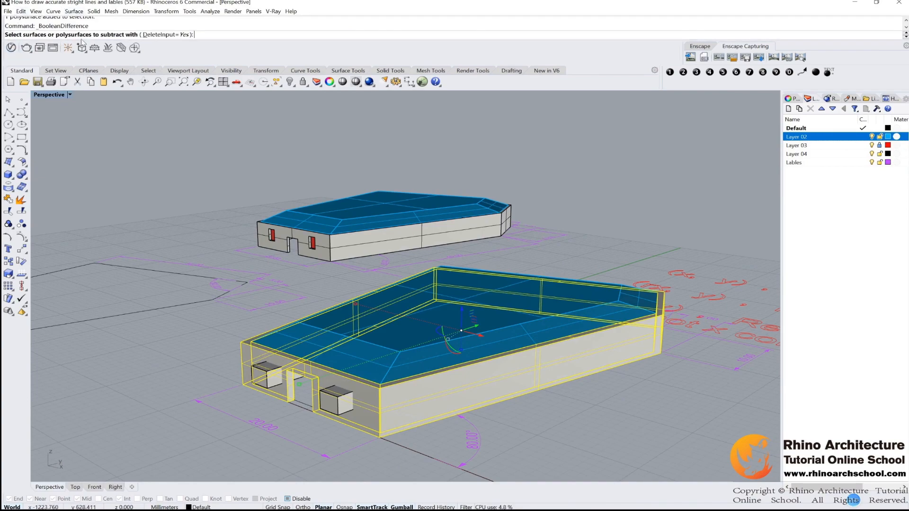
{"action": "right_click", "coordinate": [408, 379]}
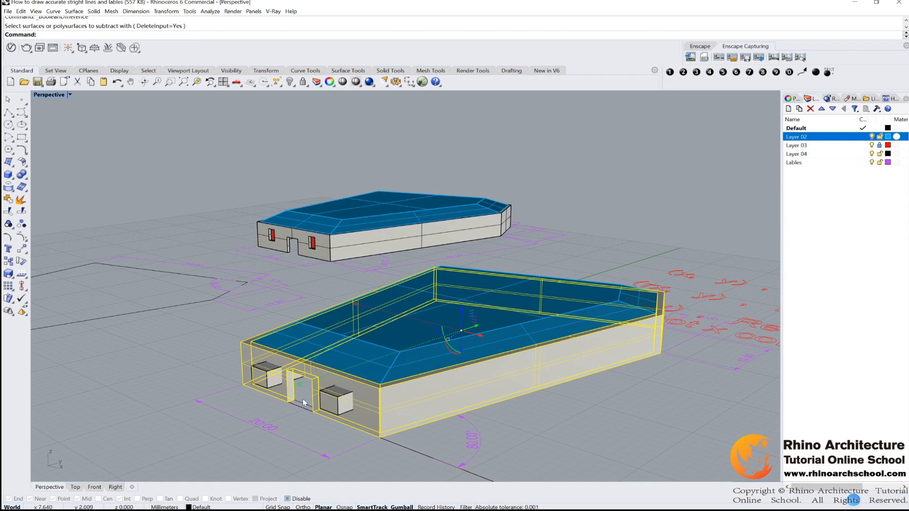
{"action": "right_click", "coordinate": [222, 320]}
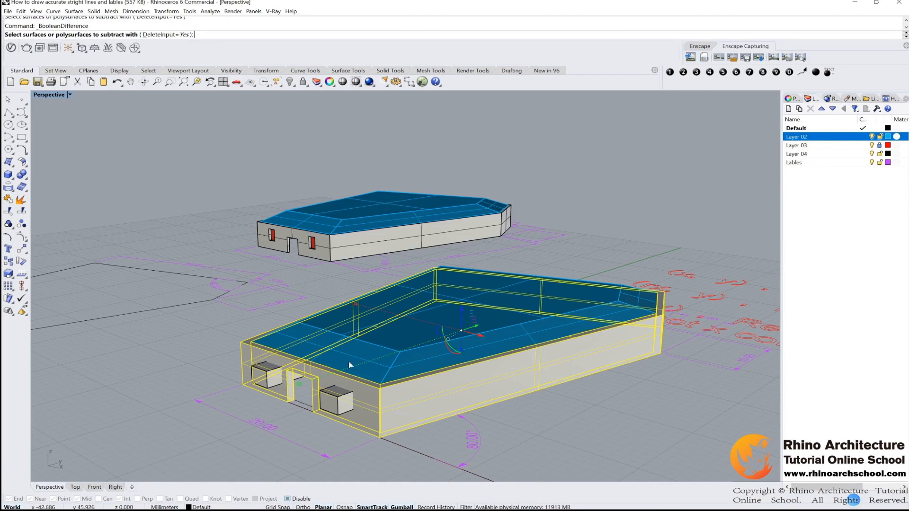
{"action": "left_click", "coordinate": [265, 371]}
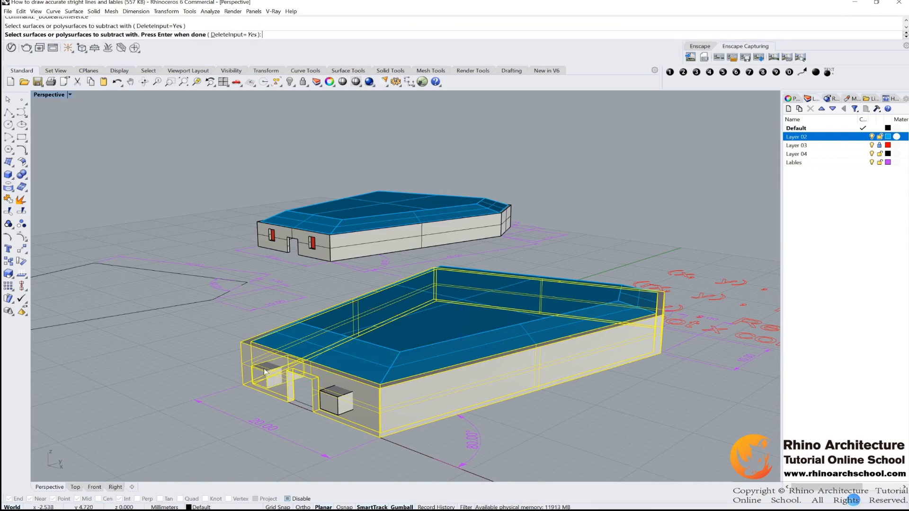
{"action": "left_click", "coordinate": [334, 401]}
{"action": "right_click_drag", "start_coordinate": [218, 373], "coordinate": [386, 400], "text": "shift"}
{"action": "right_click", "coordinate": [712, 418]}
- Try to fill the window opening left of the door with a surface from its edge curves, and undo it
{"action": "right_click_drag", "start_coordinate": [497, 310], "coordinate": [409, 279], "text": "shift"}
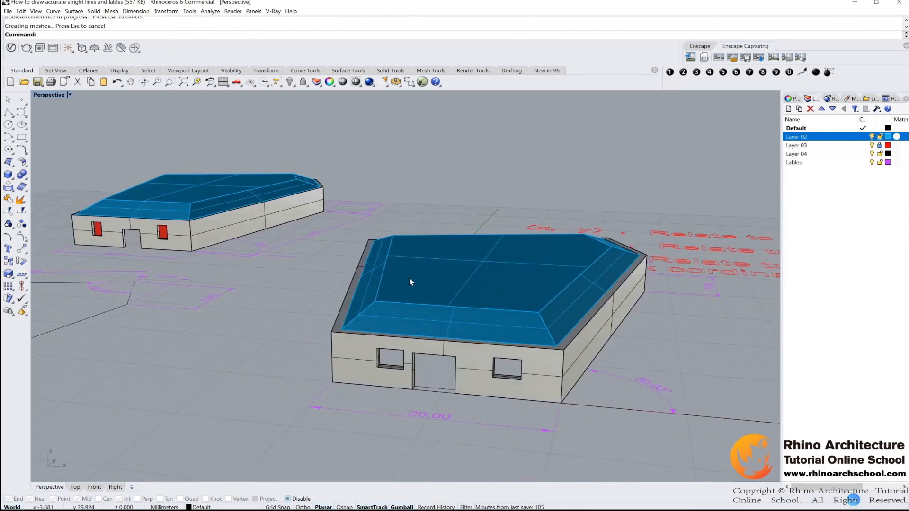
{"action": "right_click_drag", "start_coordinate": [572, 337], "coordinate": [493, 330], "text": "shift"}
{"action": "right_click_drag", "start_coordinate": [493, 330], "coordinate": [462, 318]}
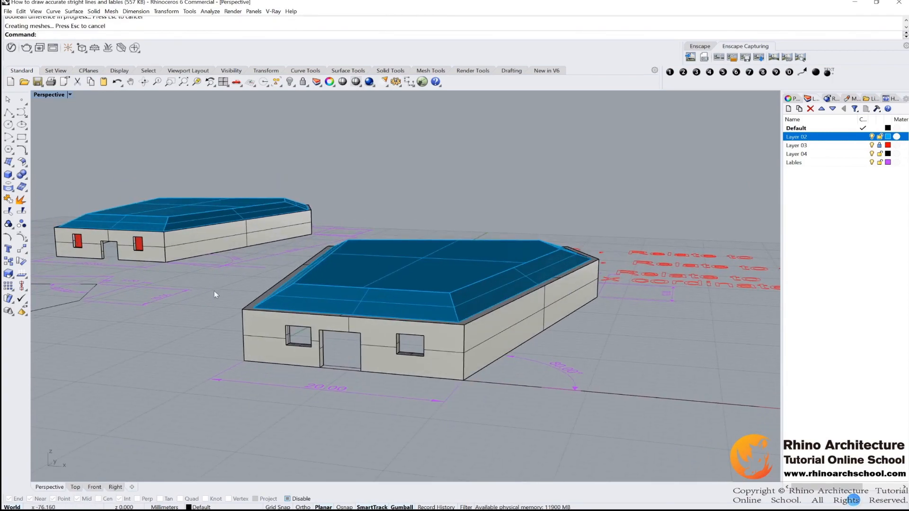
{"action": "scroll", "coordinate": [351, 341], "scroll_direction": "up", "scroll_amount": 4}
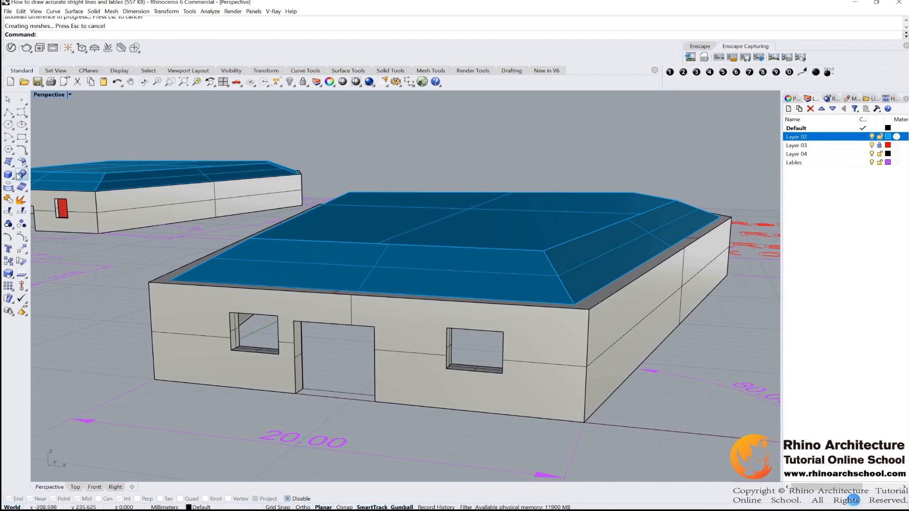
{"action": "left_click", "coordinate": [10, 163]}
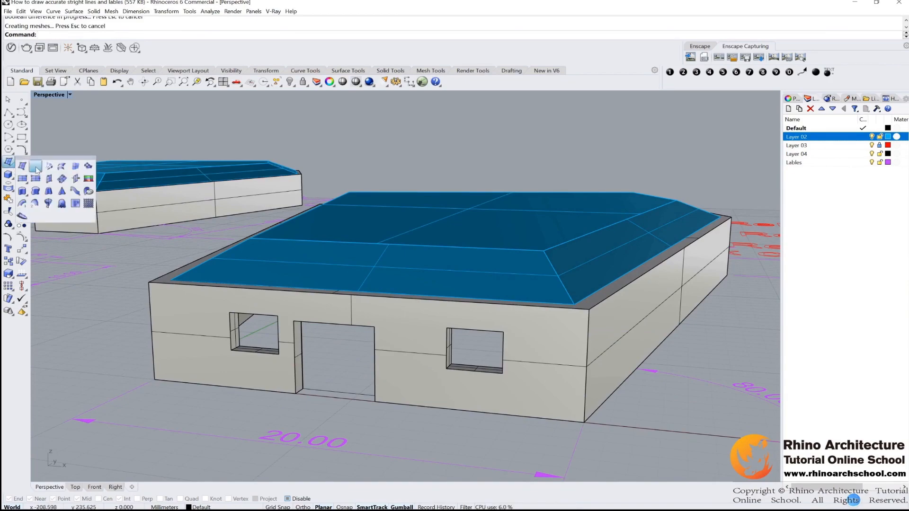
{"action": "left_click", "coordinate": [75, 167]}
{"action": "scroll", "coordinate": [245, 333], "scroll_direction": "up", "scroll_amount": 7}
{"action": "right_click_drag", "start_coordinate": [245, 332], "coordinate": [251, 314]}
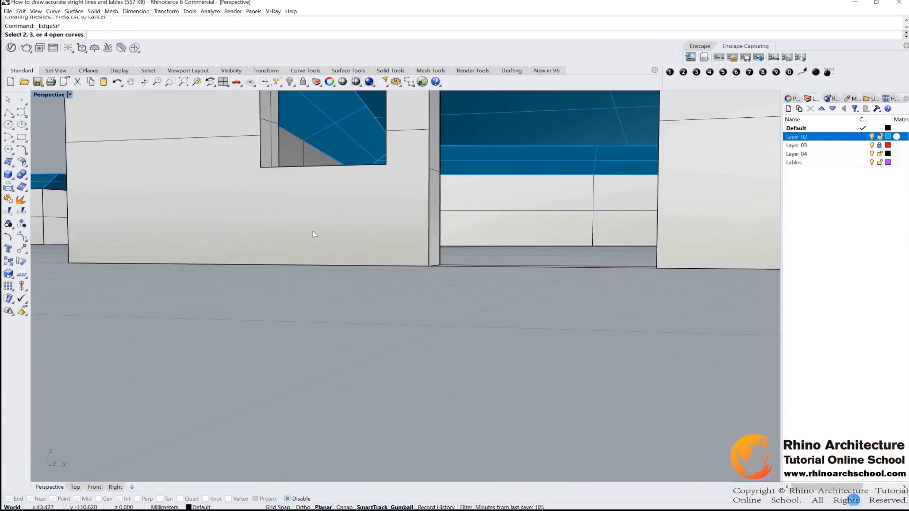
{"action": "right_click_drag", "start_coordinate": [338, 163], "coordinate": [307, 283], "text": "shift"}
{"action": "right_click_drag", "start_coordinate": [305, 213], "coordinate": [298, 244]}
{"action": "right_click_drag", "start_coordinate": [297, 242], "coordinate": [558, 315]}
{"action": "left_click", "coordinate": [253, 179]}
{"action": "left_click", "coordinate": [235, 198]}
{"action": "scroll", "coordinate": [240, 200], "scroll_direction": "down", "scroll_amount": 6}
{"action": "scroll", "coordinate": [295, 287], "scroll_direction": "up", "scroll_amount": 6}
{"action": "left_click", "coordinate": [293, 287]}
{"action": "left_click", "coordinate": [433, 276]}
{"action": "key", "text": "ctrl+z"}
- Create a surface from the four edge curves of the window opening left of the door
{"action": "right_click", "coordinate": [143, 257]}
{"action": "left_click", "coordinate": [144, 256]}
{"action": "right_click_drag", "start_coordinate": [145, 257], "coordinate": [344, 303]}
{"action": "left_click", "coordinate": [229, 246]}
{"action": "scroll", "coordinate": [229, 246], "scroll_direction": "down", "scroll_amount": 5}
{"action": "scroll", "coordinate": [379, 279], "scroll_direction": "up", "scroll_amount": 5}
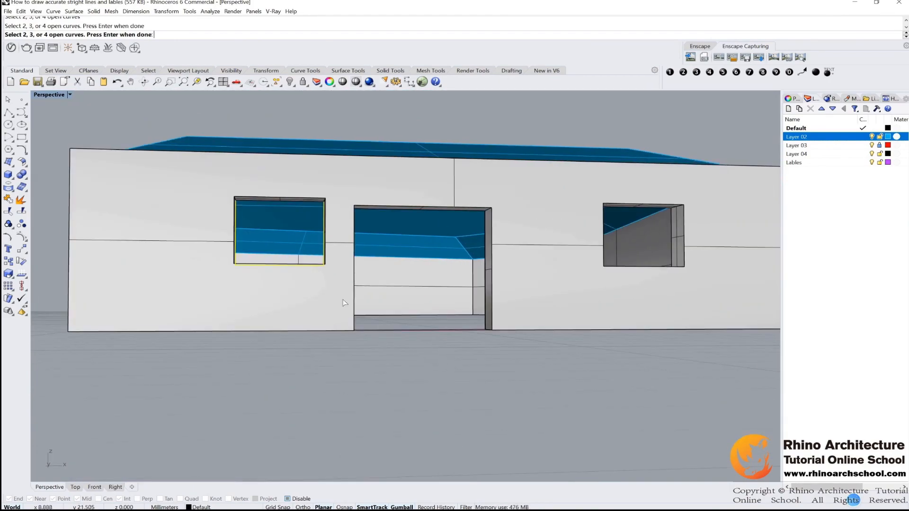
{"action": "left_click", "coordinate": [256, 202]}
- Select the building walls and the new window surface to check them as separate objects
{"action": "scroll", "coordinate": [315, 224], "scroll_direction": "down", "scroll_amount": 8}
{"action": "right_click_drag", "start_coordinate": [315, 224], "coordinate": [296, 249]}
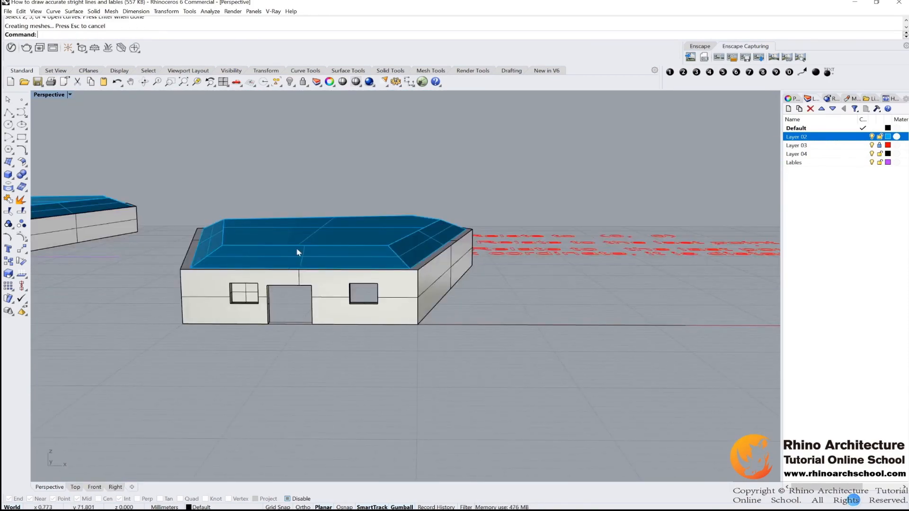
{"action": "scroll", "coordinate": [242, 298], "scroll_direction": "up", "scroll_amount": 5}
{"action": "scroll", "coordinate": [242, 298], "scroll_direction": "down", "scroll_amount": 4}
{"action": "right_click_drag", "start_coordinate": [348, 284], "coordinate": [317, 304]}
{"action": "left_click", "coordinate": [235, 302]}
{"action": "left_click", "coordinate": [162, 307], "text": "shift"}
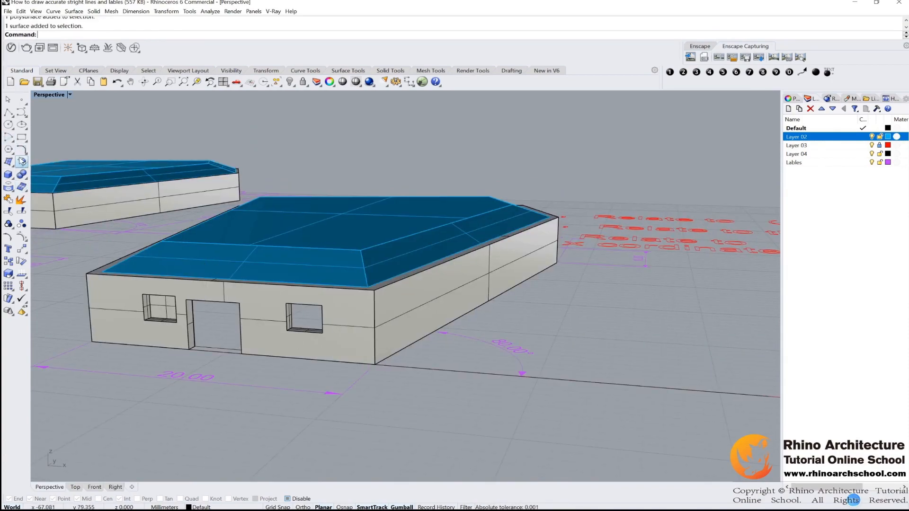
- Create a surface from the four edge curves of the window opening right of the door
{"action": "left_click", "coordinate": [14, 166]}
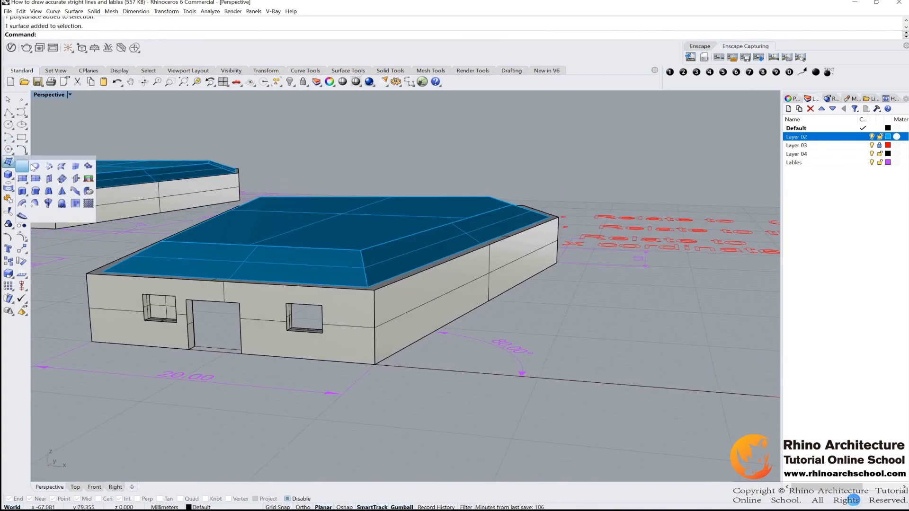
{"action": "left_click", "coordinate": [76, 167]}
{"action": "right_click_drag", "start_coordinate": [457, 361], "coordinate": [283, 286]}
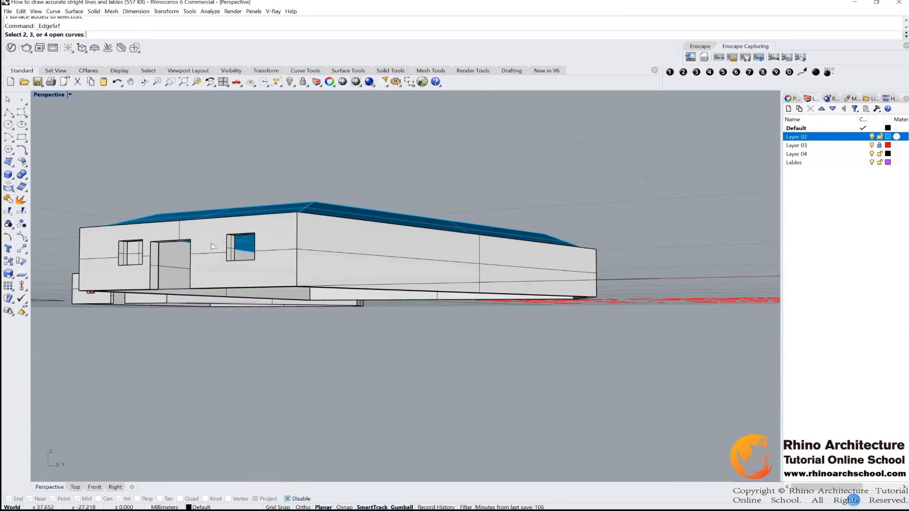
{"action": "scroll", "coordinate": [256, 242], "scroll_direction": "up", "scroll_amount": 5}
{"action": "left_click", "coordinate": [258, 227]}
{"action": "left_click", "coordinate": [248, 243]}
{"action": "scroll", "coordinate": [249, 244], "scroll_direction": "down", "scroll_amount": 8}
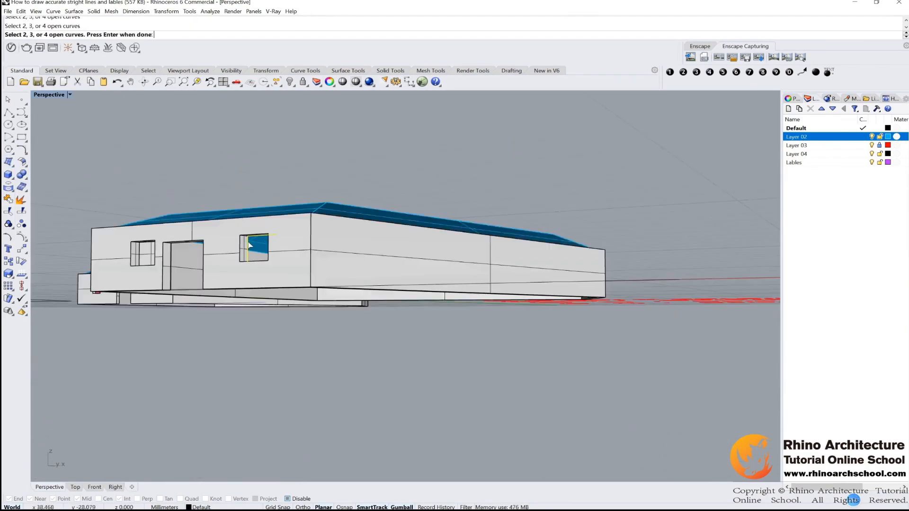
{"action": "right_click_drag", "start_coordinate": [258, 249], "coordinate": [445, 325]}
{"action": "scroll", "coordinate": [413, 327], "scroll_direction": "up", "scroll_amount": 5}
{"action": "left_click", "coordinate": [415, 333]}
{"action": "scroll", "coordinate": [415, 333], "scroll_direction": "down", "scroll_amount": 7}
{"action": "scroll", "coordinate": [460, 306], "scroll_direction": "up", "scroll_amount": 7}
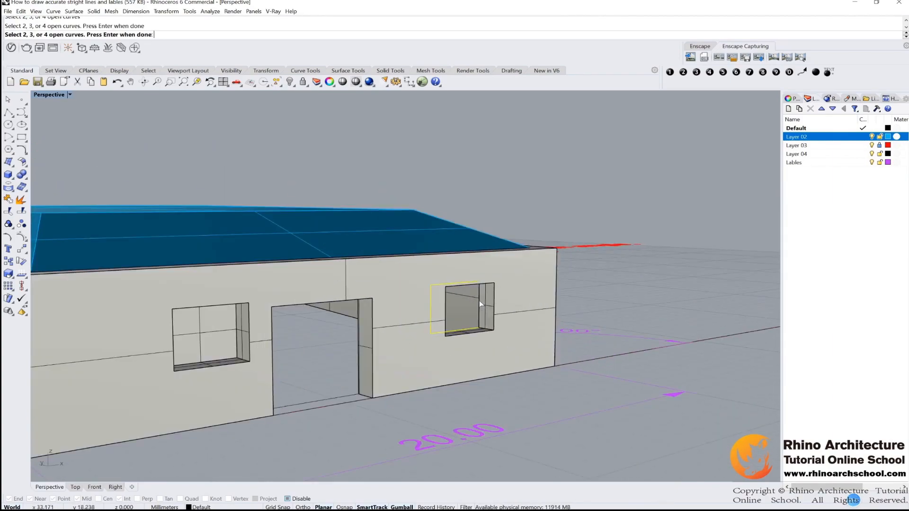
{"action": "left_click", "coordinate": [482, 307]}
{"action": "scroll", "coordinate": [483, 307], "scroll_direction": "down", "scroll_amount": 7}
{"action": "right_click_drag", "start_coordinate": [535, 298], "coordinate": [382, 321]}
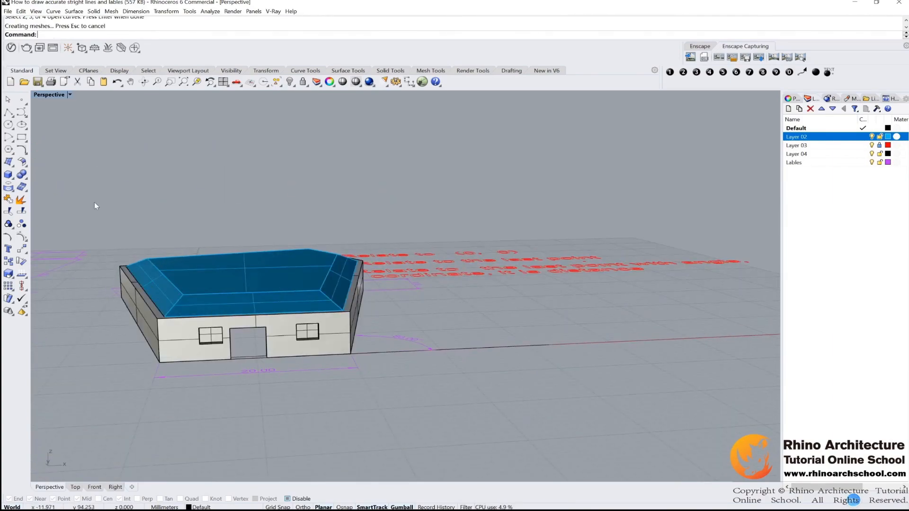
- Select both window surfaces and extrude them slightly in the front wall's thickness direction to form thin window panels
{"action": "left_click", "coordinate": [10, 162]}
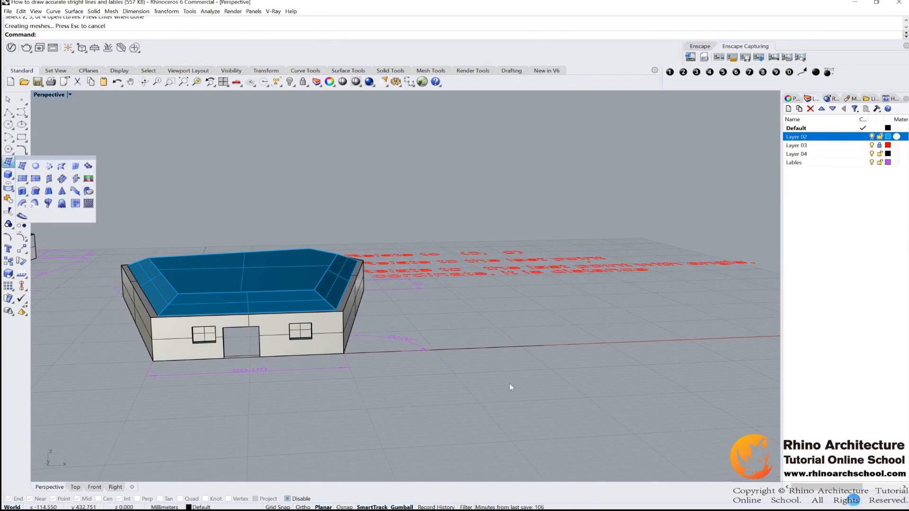
{"action": "right_click_drag", "start_coordinate": [509, 384], "coordinate": [431, 372]}
{"action": "scroll", "coordinate": [240, 336], "scroll_direction": "up", "scroll_amount": 5}
{"action": "scroll", "coordinate": [241, 338], "scroll_direction": "down", "scroll_amount": 3}
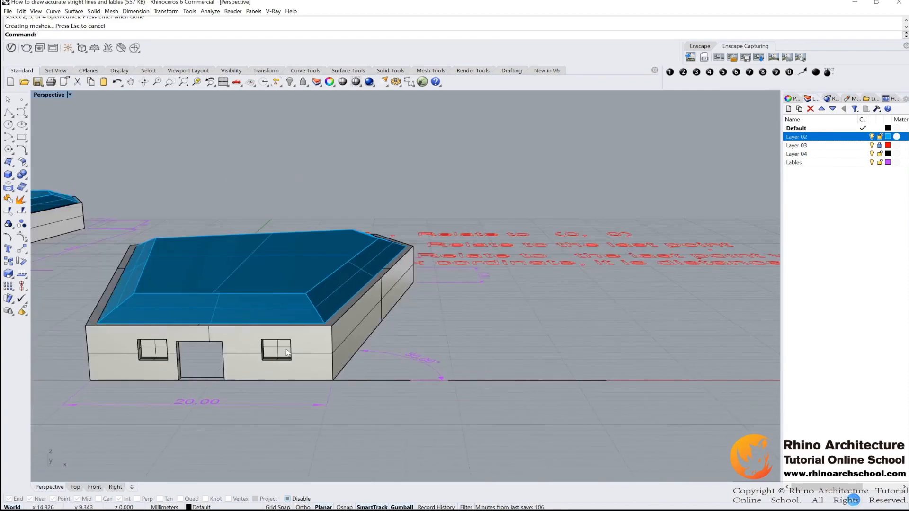
{"action": "left_click", "coordinate": [277, 348]}
{"action": "left_click", "coordinate": [153, 349], "text": "shift"}
{"action": "right_click_drag", "start_coordinate": [309, 356], "coordinate": [209, 346]}
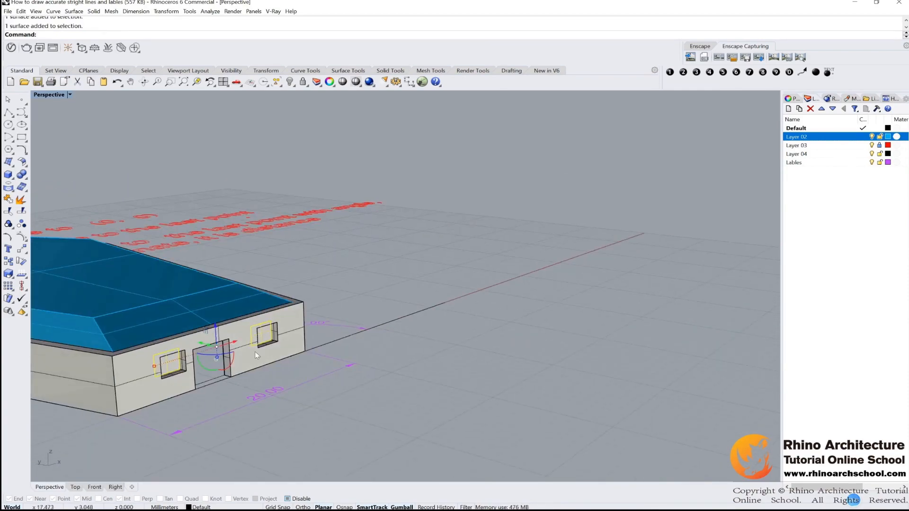
{"action": "scroll", "coordinate": [209, 346], "scroll_direction": "up", "scroll_amount": 5}
{"action": "left_click_drag", "start_coordinate": [209, 345], "coordinate": [212, 345], "text": "ctrl"}
{"action": "right_click_drag", "start_coordinate": [440, 353], "coordinate": [392, 350]}
- Make Layer 03 current and move both window panels onto it
{"action": "left_click", "coordinate": [318, 324]}
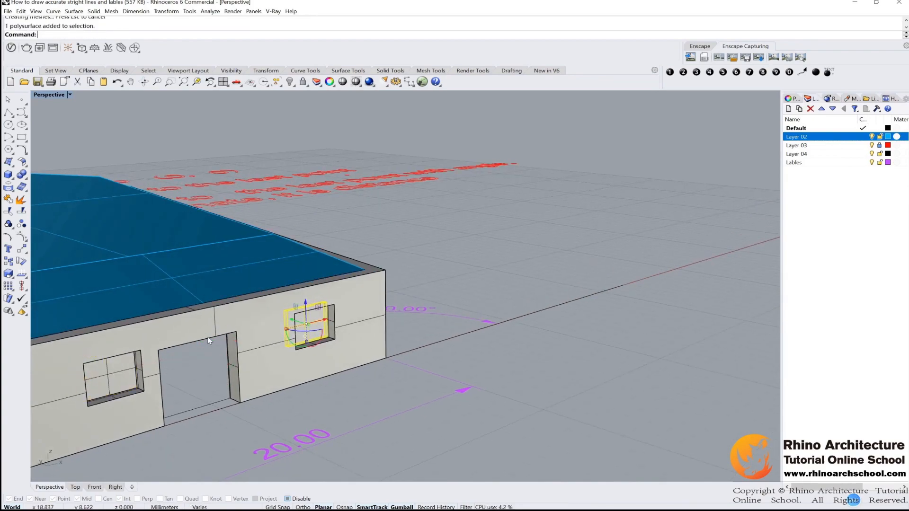
{"action": "left_click", "coordinate": [128, 371], "text": "shift"}
{"action": "left_click", "coordinate": [862, 146]}
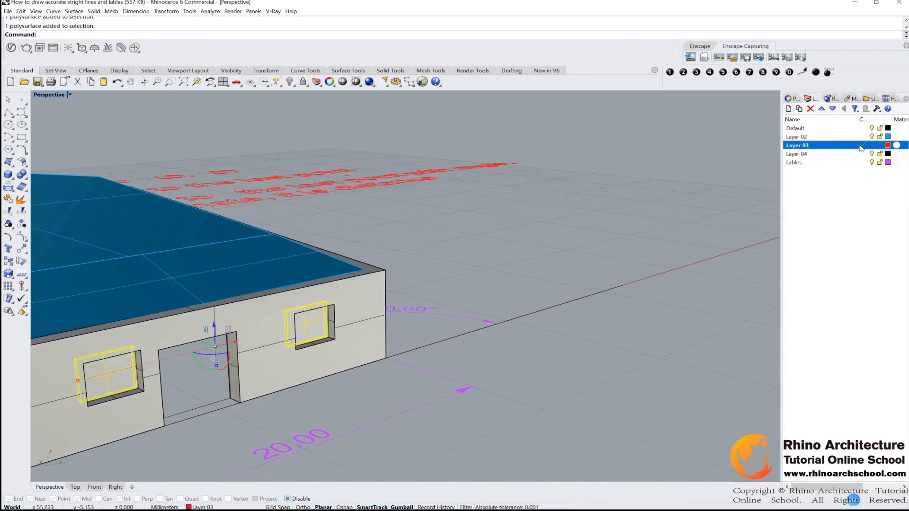
{"action": "right_click", "coordinate": [853, 147]}
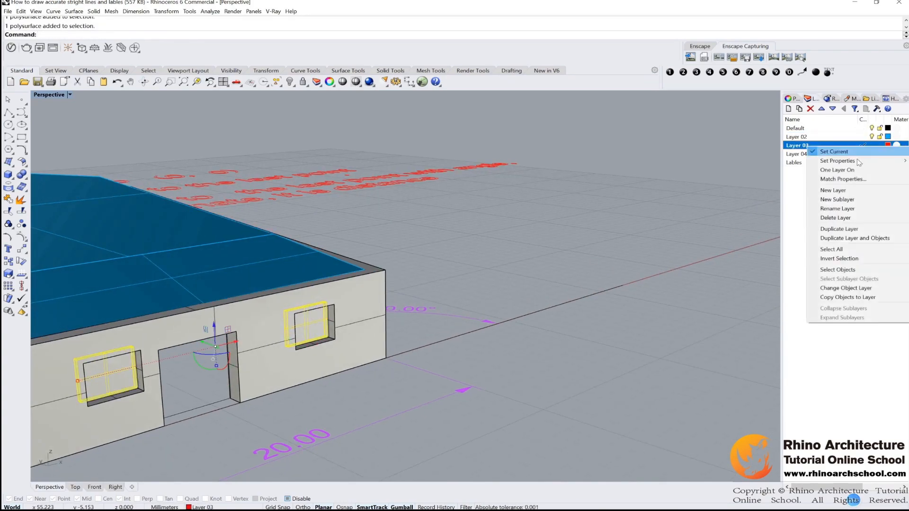
{"action": "left_click", "coordinate": [852, 291]}
{"action": "left_click", "coordinate": [642, 268]}
{"action": "scroll", "coordinate": [616, 251], "scroll_direction": "down", "scroll_amount": 5}
{"action": "right_click_drag", "start_coordinate": [609, 249], "coordinate": [447, 245]}
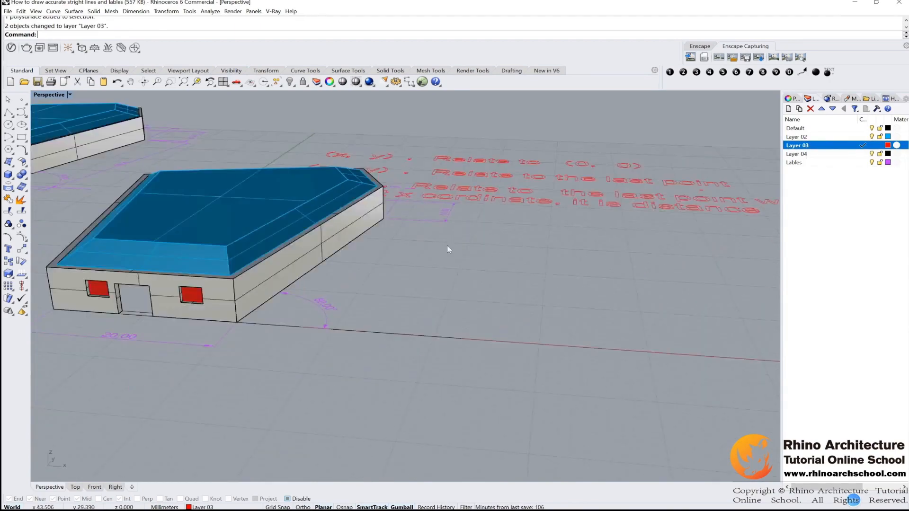
- Examine the building and its window panels from several sides and compare it with the finished example
{"action": "scroll", "coordinate": [440, 248], "scroll_direction": "down", "scroll_amount": 5}
{"action": "right_click_drag", "start_coordinate": [413, 285], "coordinate": [409, 315], "text": "shift"}
{"action": "scroll", "coordinate": [431, 353], "scroll_direction": "up", "scroll_amount": 2}
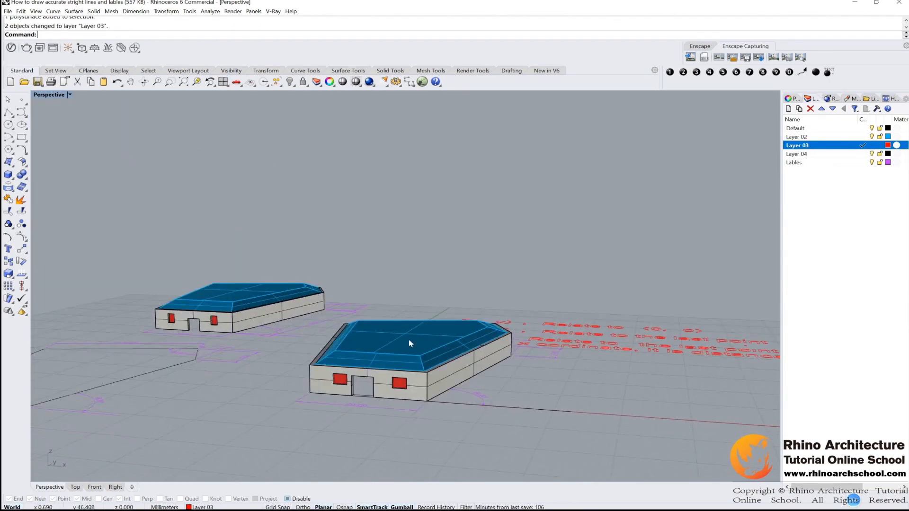
{"action": "scroll", "coordinate": [363, 281], "scroll_direction": "down", "scroll_amount": 4}
{"action": "right_click_drag", "start_coordinate": [362, 280], "coordinate": [473, 326]}
{"action": "scroll", "coordinate": [403, 360], "scroll_direction": "up", "scroll_amount": 7}
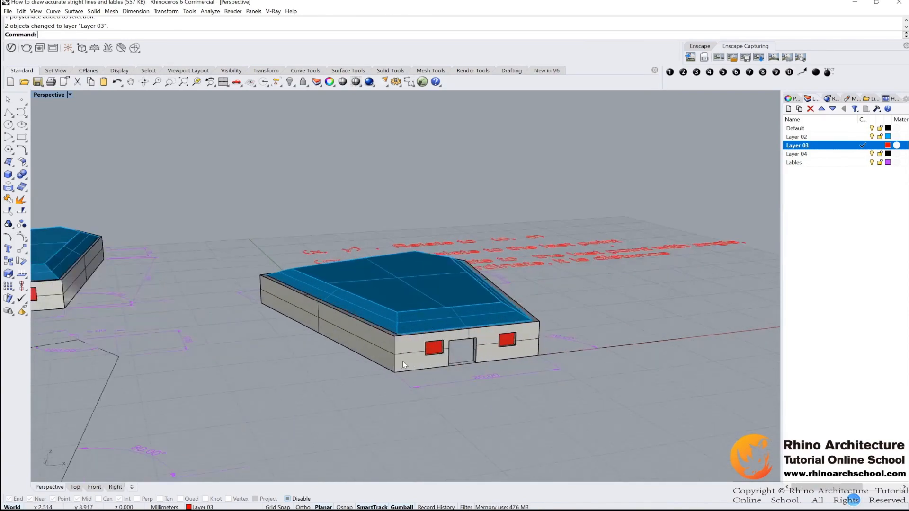
{"action": "scroll", "coordinate": [569, 287], "scroll_direction": "down", "scroll_amount": 5}
{"action": "right_click_drag", "start_coordinate": [601, 284], "coordinate": [441, 303], "text": "shift"}
{"action": "scroll", "coordinate": [413, 342], "scroll_direction": "up", "scroll_amount": 6}
{"action": "scroll", "coordinate": [440, 303], "scroll_direction": "down", "scroll_amount": 5}
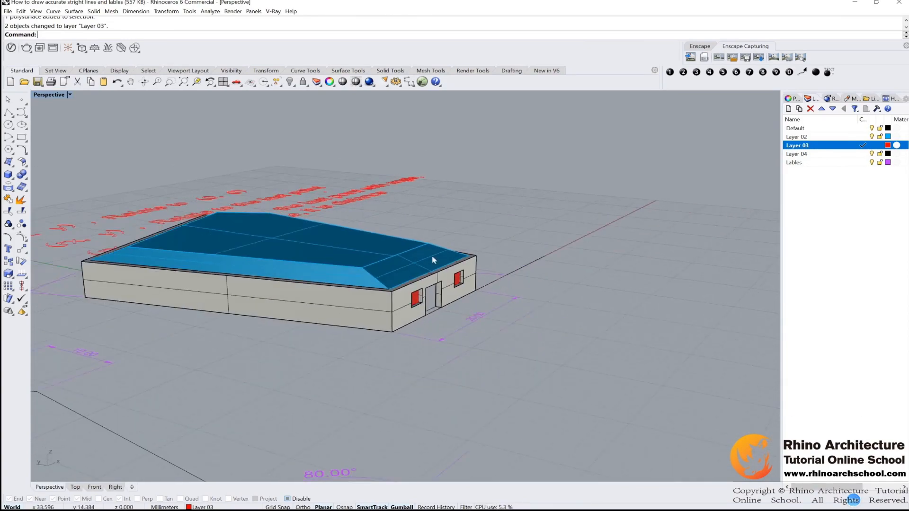
{"action": "scroll", "coordinate": [433, 258], "scroll_direction": "down", "scroll_amount": 2}
{"action": "right_click_drag", "start_coordinate": [510, 226], "coordinate": [417, 270]}
{"action": "scroll", "coordinate": [376, 316], "scroll_direction": "up", "scroll_amount": 5}
{"action": "right_click_drag", "start_coordinate": [468, 291], "coordinate": [484, 293]}
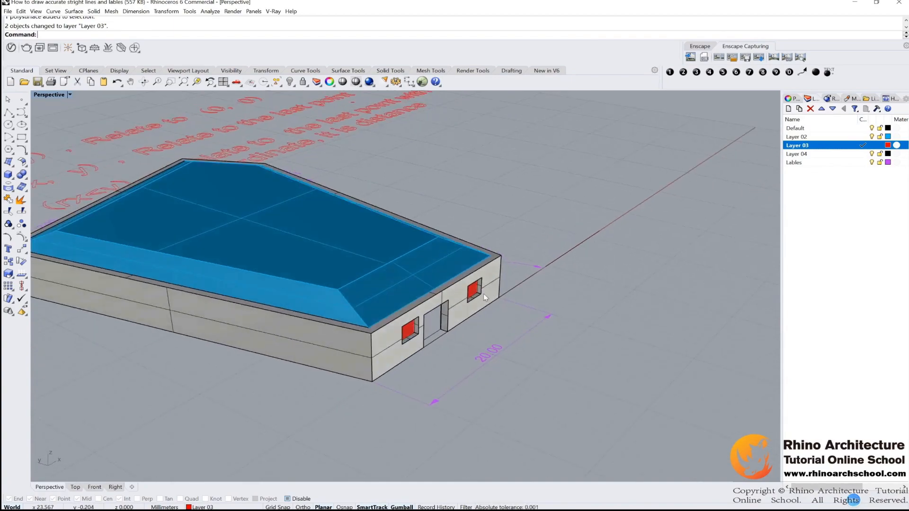
- Select the building walls as a whole and inspect them around the front openings, then clear the selection
{"action": "left_click", "coordinate": [453, 302]}
{"action": "left_click", "coordinate": [509, 317]}
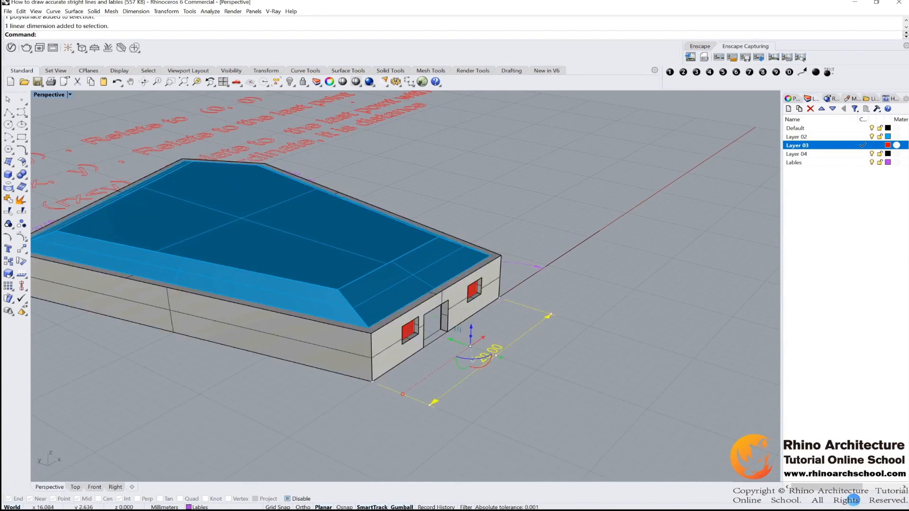
{"action": "left_click", "coordinate": [486, 311]}
{"action": "right_click_drag", "start_coordinate": [486, 311], "coordinate": [255, 306]}
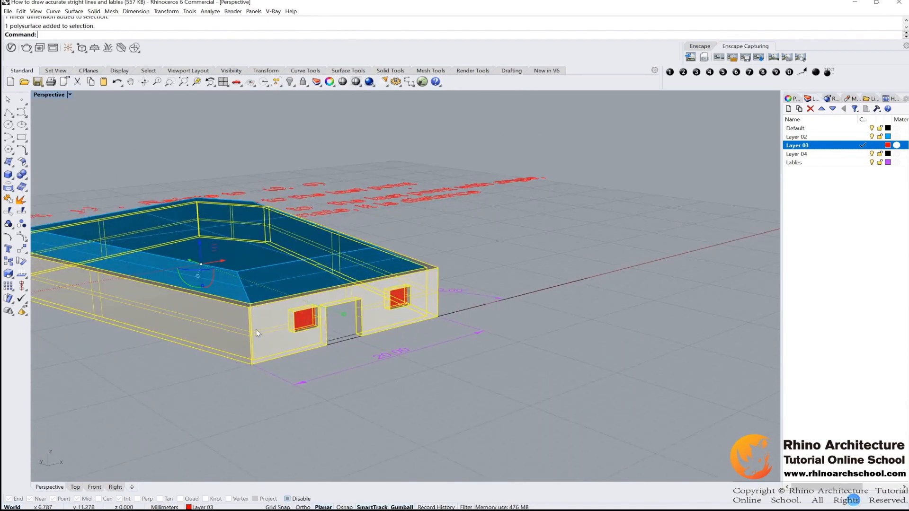
{"action": "left_click", "coordinate": [524, 300]}
{"action": "scroll", "coordinate": [399, 292], "scroll_direction": "up", "scroll_amount": 6}
{"action": "scroll", "coordinate": [399, 293], "scroll_direction": "down", "scroll_amount": 9}
{"action": "right_click_drag", "start_coordinate": [460, 277], "coordinate": [488, 287]}
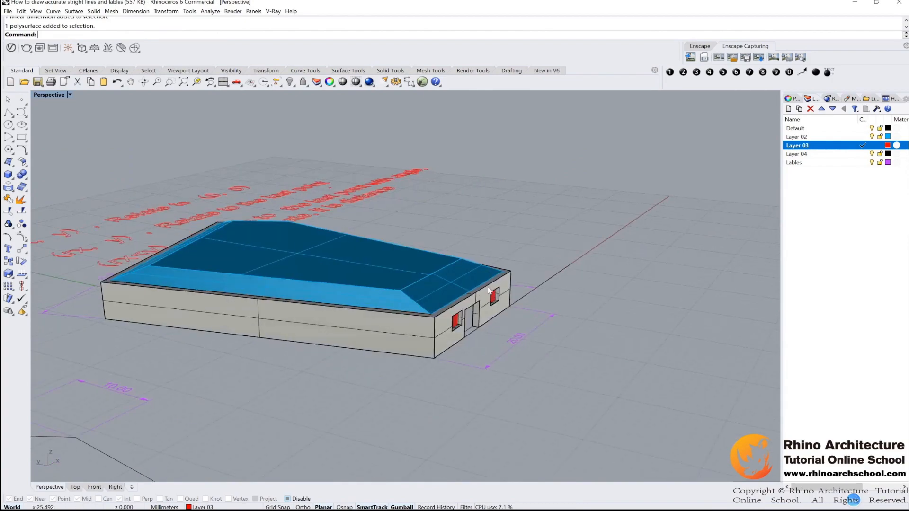
{"action": "scroll", "coordinate": [490, 284], "scroll_direction": "up", "scroll_amount": 8}
{"action": "left_click", "coordinate": [502, 272]}
{"action": "left_click", "coordinate": [534, 252]}
{"action": "scroll", "coordinate": [554, 245], "scroll_direction": "down", "scroll_amount": 5}
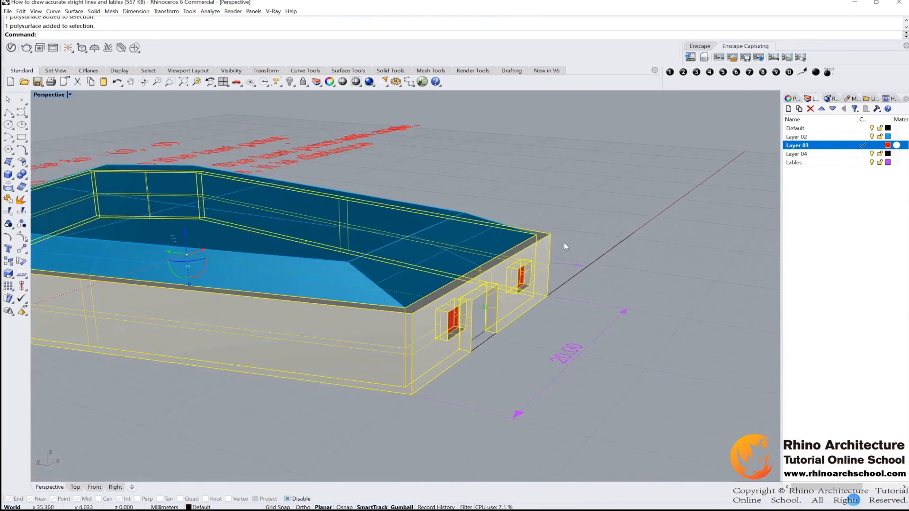
{"action": "right_click_drag", "start_coordinate": [564, 243], "coordinate": [402, 227]}
{"action": "scroll", "coordinate": [380, 221], "scroll_direction": "down", "scroll_amount": 6}
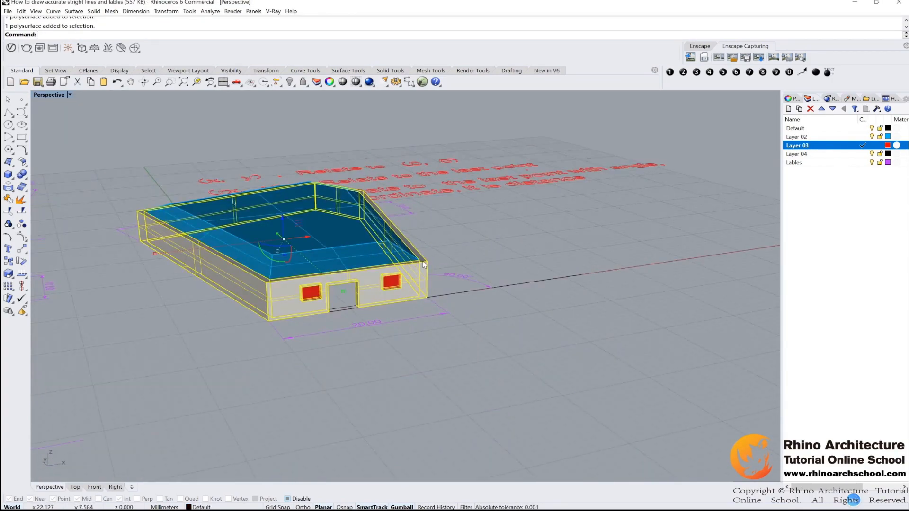
{"action": "left_click", "coordinate": [537, 258]}
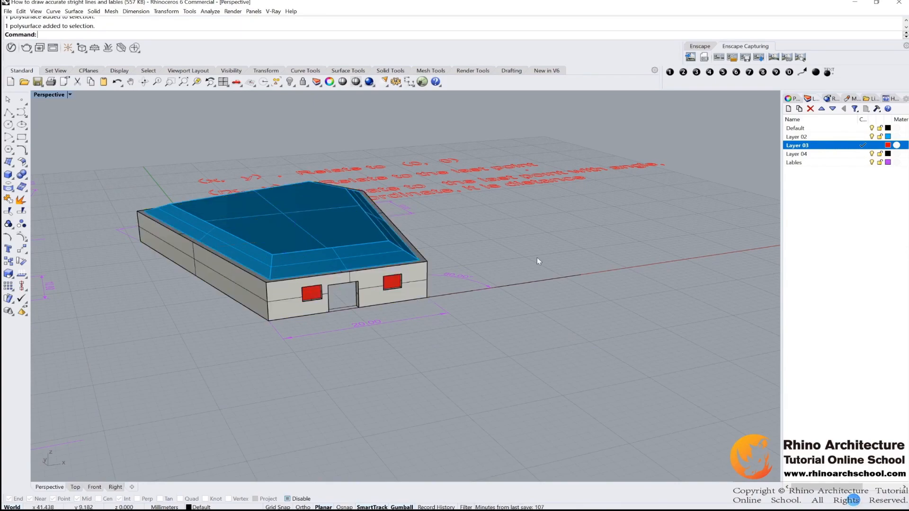
- Select only the outer face of the front wall and move it slightly outward, perpendicular to the wall
{"action": "scroll", "coordinate": [417, 247], "scroll_direction": "up", "scroll_amount": 8}
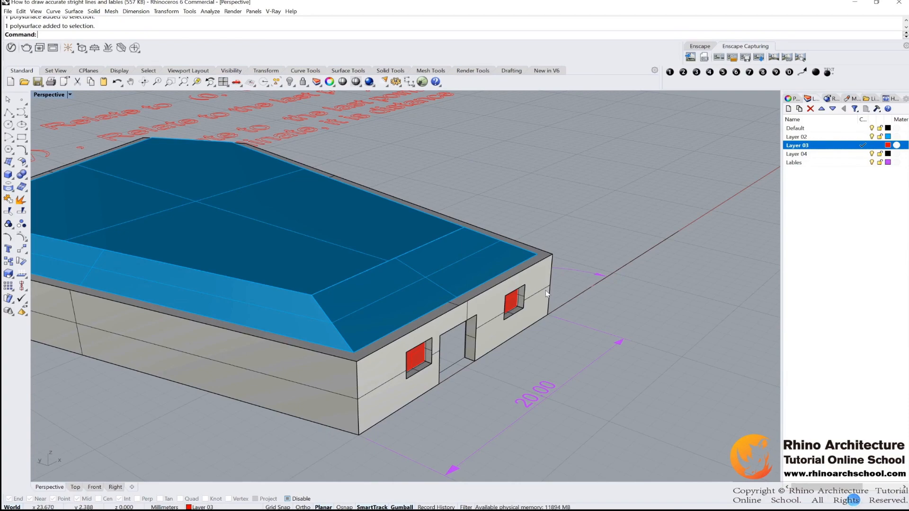
{"action": "scroll", "coordinate": [547, 293], "scroll_direction": "up", "scroll_amount": 2}
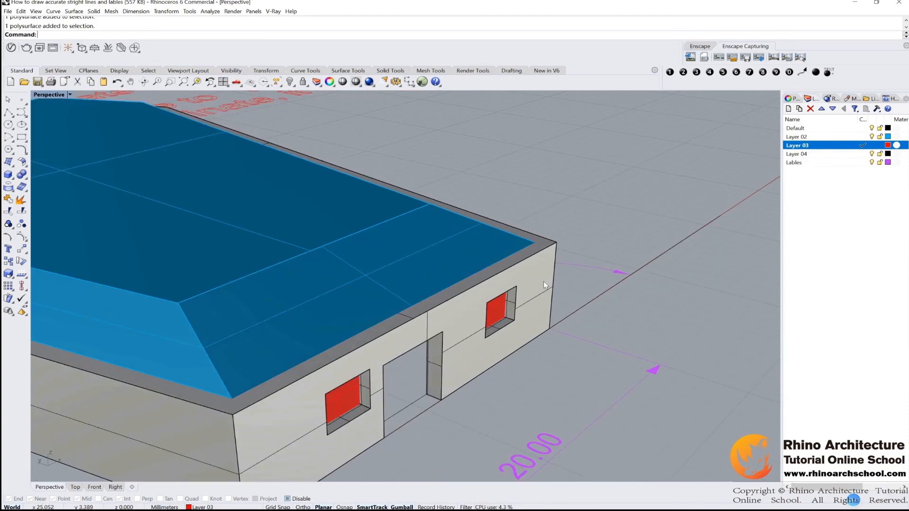
{"action": "left_click", "coordinate": [539, 268], "text": "ctrl+shift"}
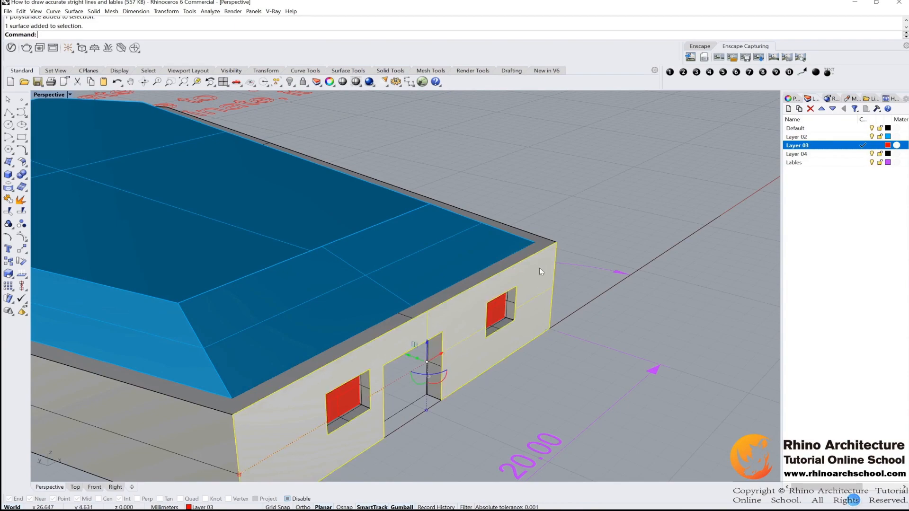
{"action": "scroll", "coordinate": [556, 313], "scroll_direction": "down", "scroll_amount": 2}
{"action": "right_click_drag", "start_coordinate": [556, 312], "coordinate": [582, 303]}
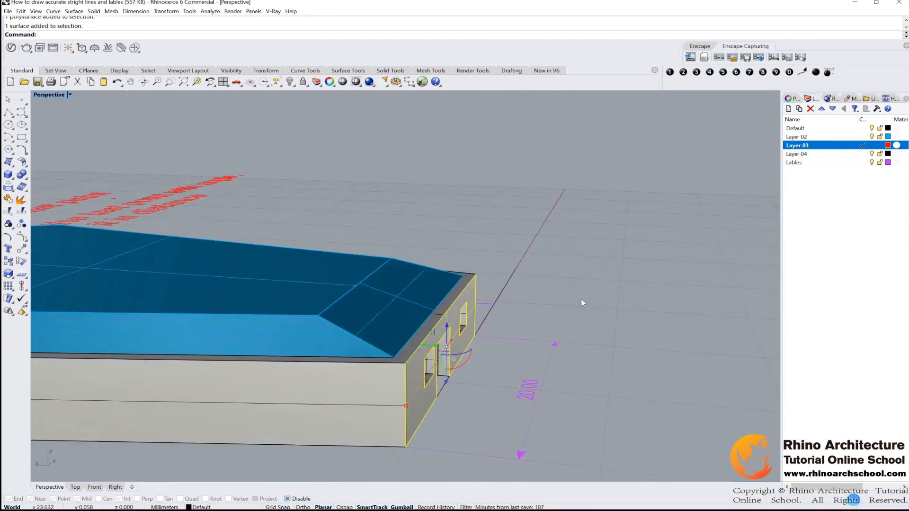
{"action": "right_click_drag", "start_coordinate": [470, 351], "coordinate": [433, 351]}
{"action": "scroll", "coordinate": [434, 351], "scroll_direction": "up", "scroll_amount": 3}
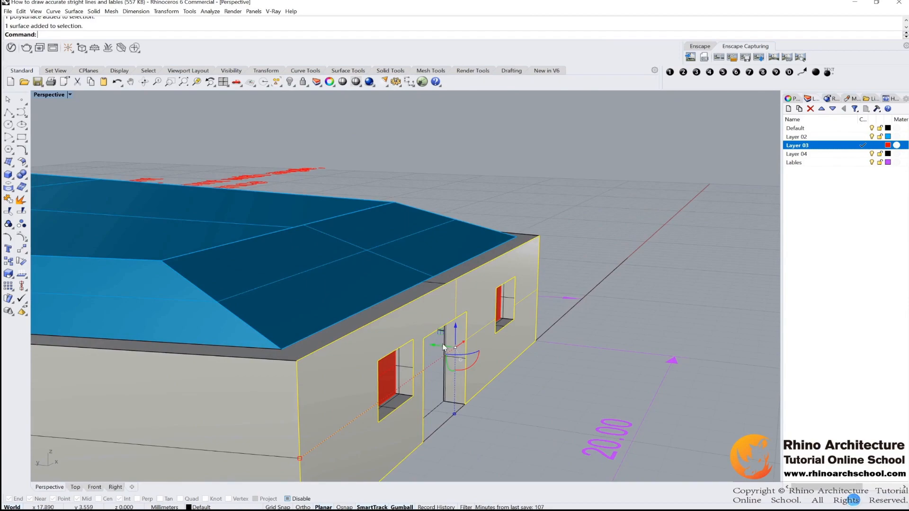
{"action": "left_click_drag", "start_coordinate": [443, 347], "coordinate": [462, 351]}
{"action": "scroll", "coordinate": [454, 350], "scroll_direction": "down", "scroll_amount": 2}
{"action": "left_click", "coordinate": [592, 316]}
- Review the modified building together with the example building and the pentagonal outline
{"action": "scroll", "coordinate": [371, 286], "scroll_direction": "down", "scroll_amount": 4}
{"action": "right_click_drag", "start_coordinate": [592, 316], "coordinate": [724, 297]}
{"action": "scroll", "coordinate": [351, 290], "scroll_direction": "up", "scroll_amount": 5}
{"action": "right_click_drag", "start_coordinate": [350, 290], "coordinate": [491, 297]}
{"action": "scroll", "coordinate": [378, 267], "scroll_direction": "down", "scroll_amount": 4}
{"action": "scroll", "coordinate": [444, 294], "scroll_direction": "down", "scroll_amount": 2}
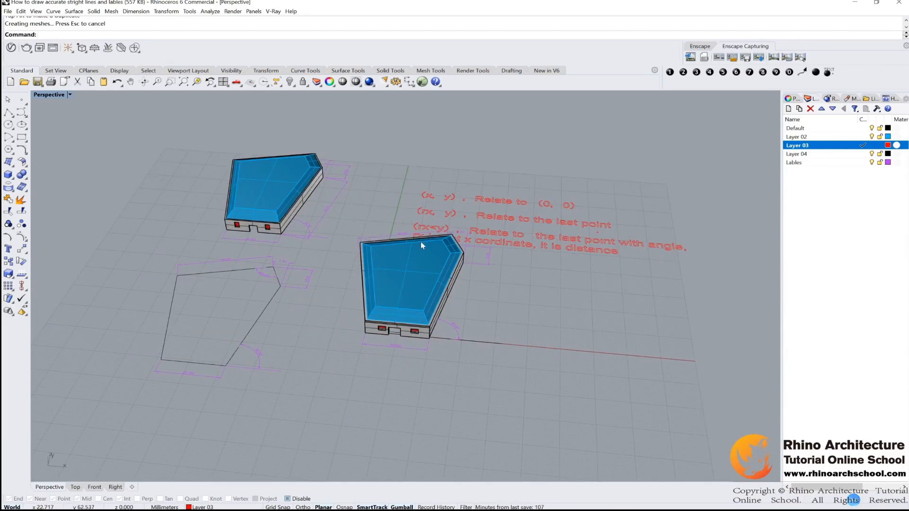
{"action": "right_click_drag", "start_coordinate": [197, 203], "coordinate": [307, 284]}
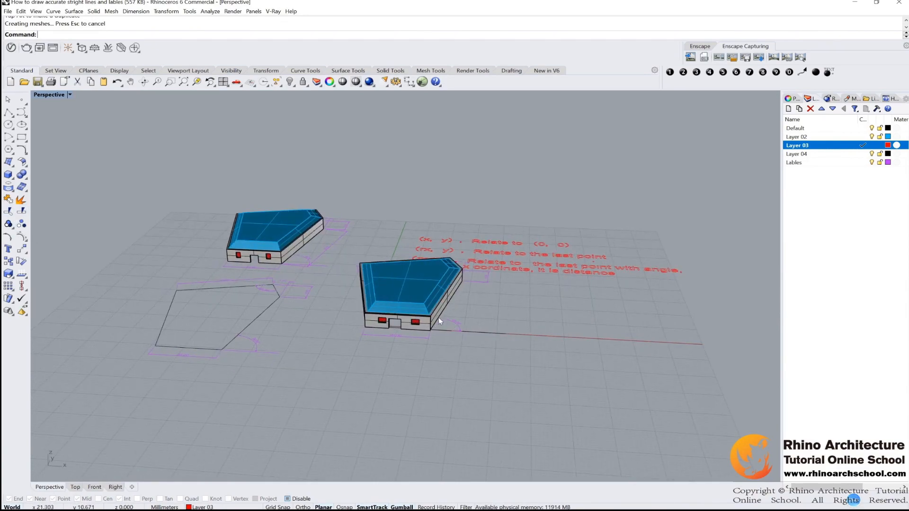
- Place a text dot numbered 1 beside the tool column and detach the Curve Tools palette as a floating window
{"action": "left_click", "coordinate": [670, 73]}
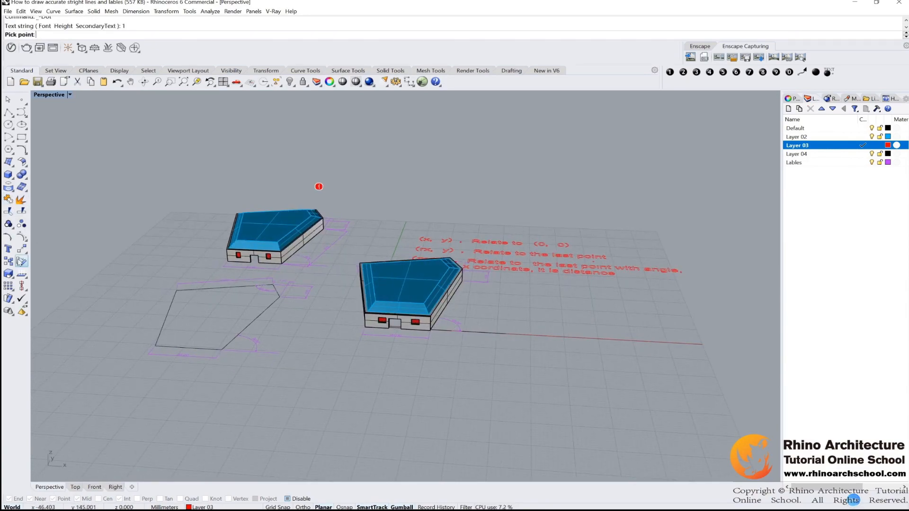
{"action": "left_click", "coordinate": [40, 203]}
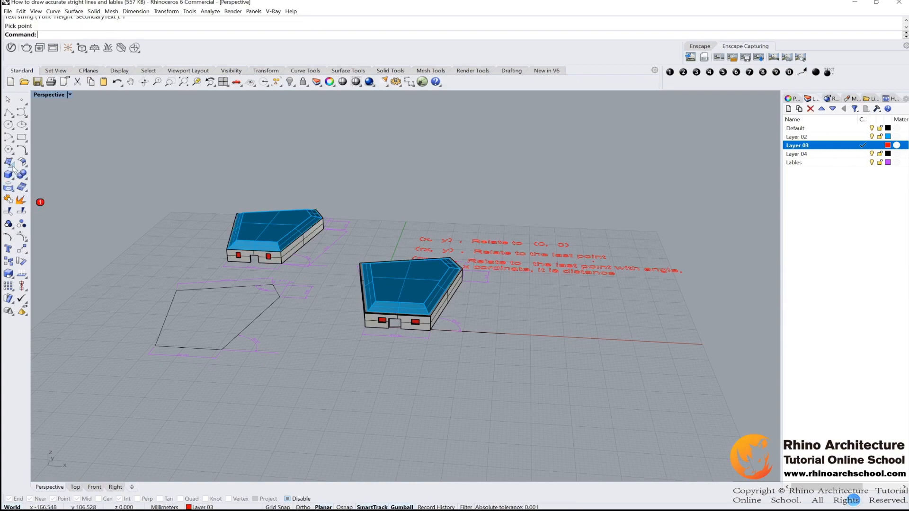
{"action": "left_click", "coordinate": [21, 150]}
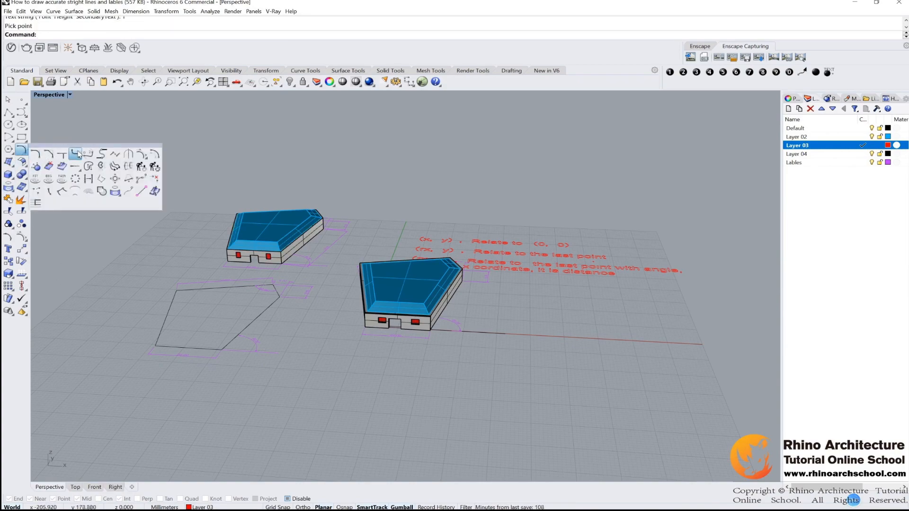
{"action": "left_click_drag", "start_coordinate": [85, 146], "coordinate": [150, 226]}
- Place a text dot numbered 2 just above the Curve Tools palette and detach the Surface Creation palette below the building
{"action": "left_click", "coordinate": [684, 72]}
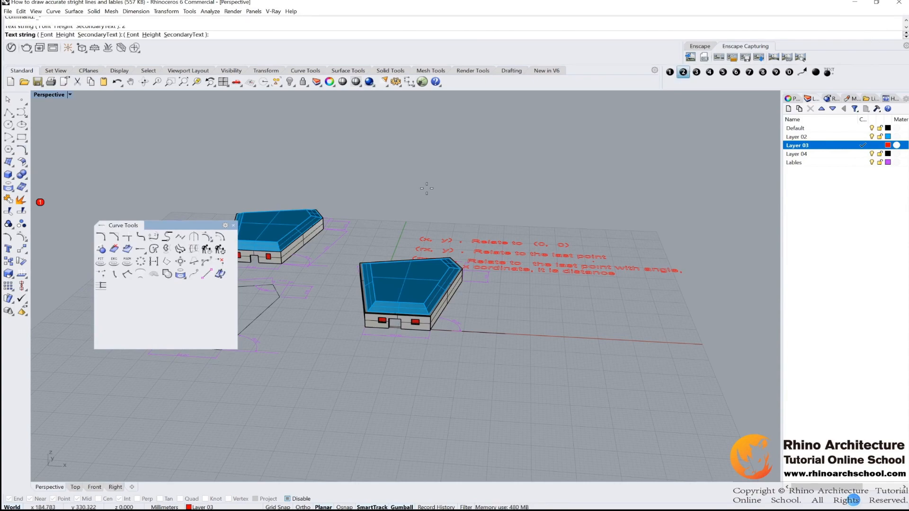
{"action": "left_click", "coordinate": [224, 212]}
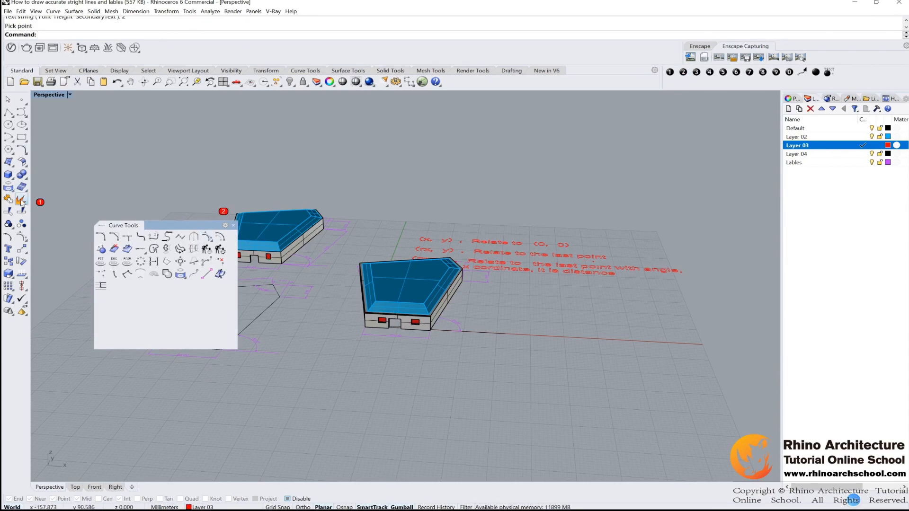
{"action": "left_click", "coordinate": [12, 164]}
{"action": "left_click_drag", "start_coordinate": [50, 158], "coordinate": [396, 333]}
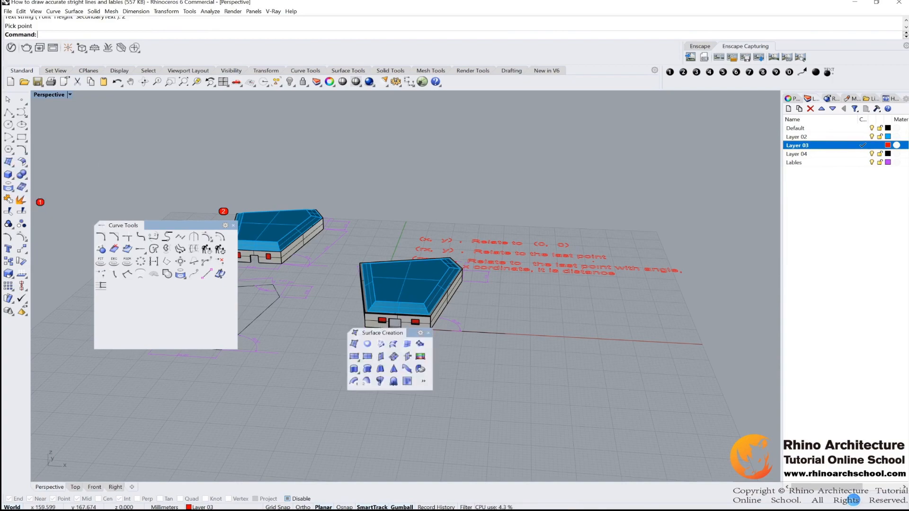
- Place a text dot numbered 3 beside the Surface Creation palette and detach that palette again, farther below the front building
{"action": "left_click", "coordinate": [697, 73]}
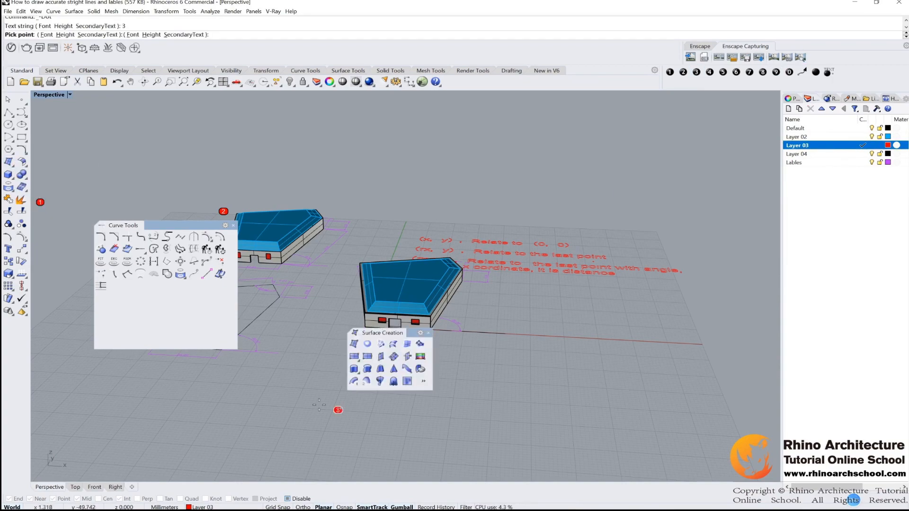
{"action": "left_click", "coordinate": [341, 370]}
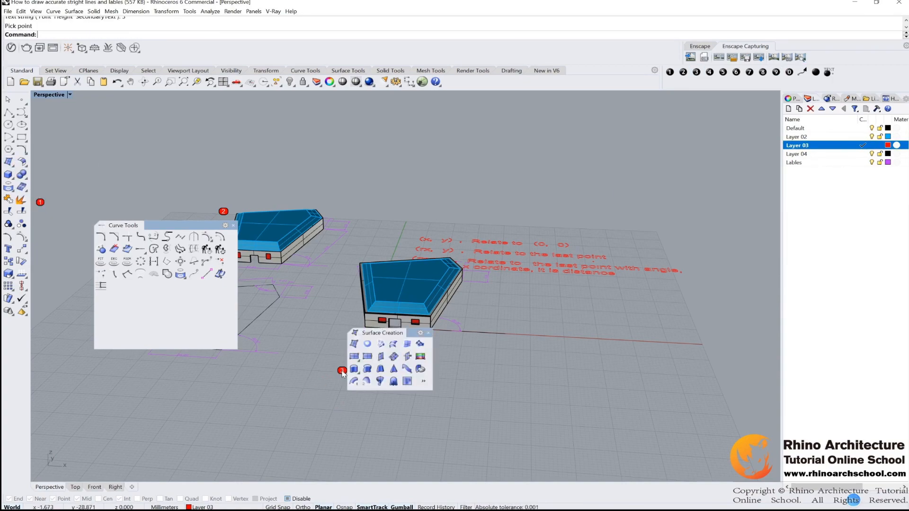
{"action": "left_click", "coordinate": [40, 201]}
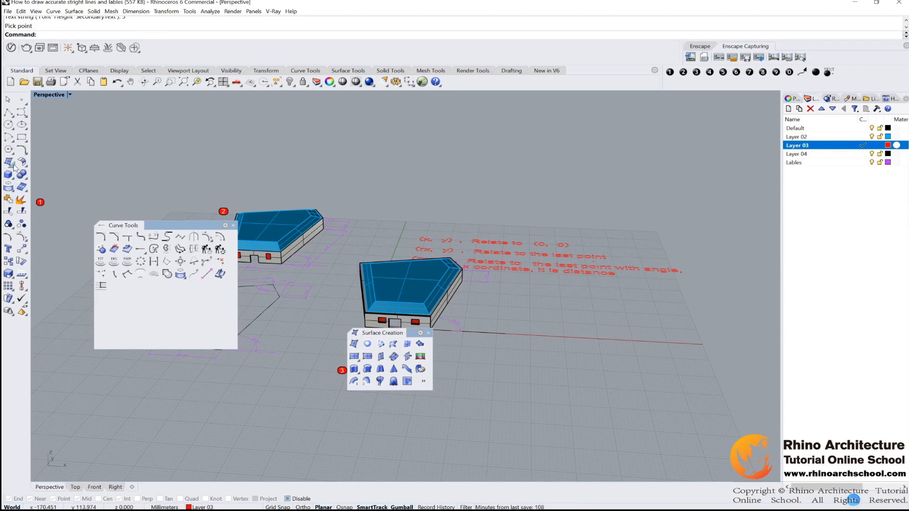
{"action": "left_click", "coordinate": [14, 166]}
{"action": "left_click_drag", "start_coordinate": [41, 157], "coordinate": [405, 363]}
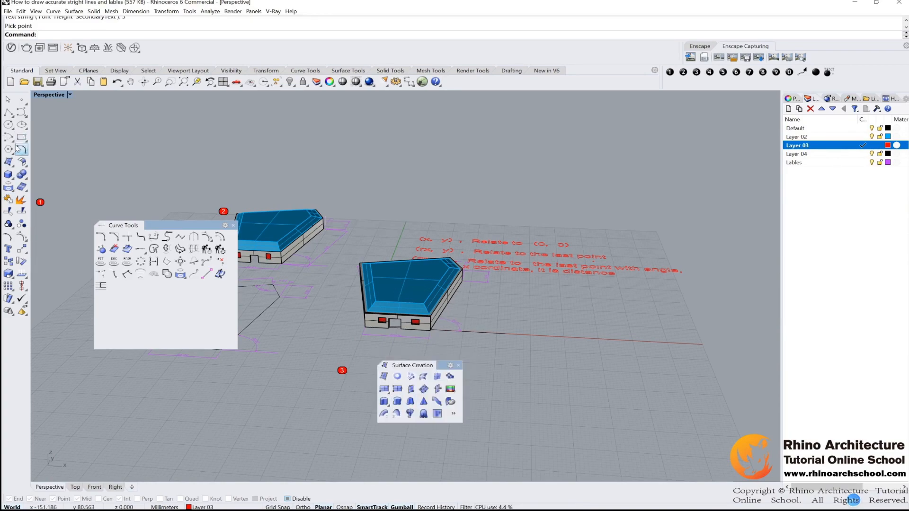
- Place text dots numbered 4 and 5 side by side just above the Surface Creation palette
{"action": "left_click", "coordinate": [710, 72]}
{"action": "left_click", "coordinate": [424, 352]}
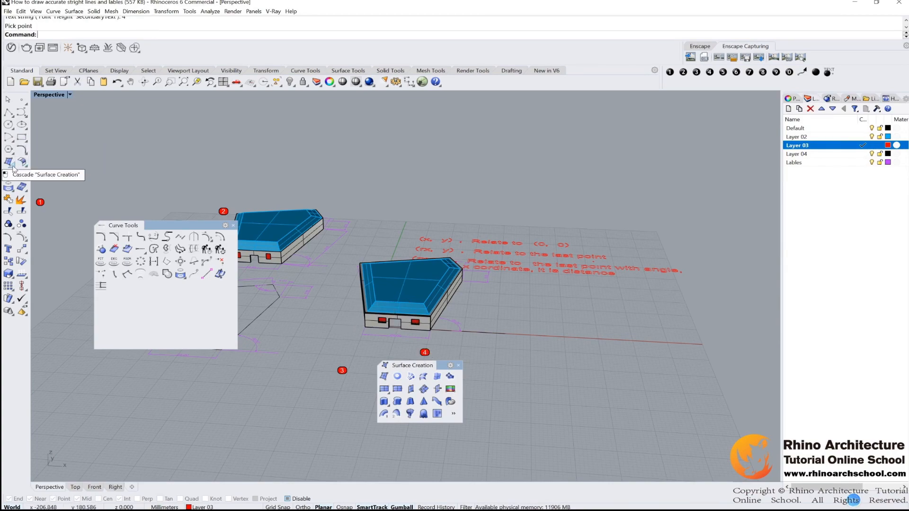
{"action": "left_click", "coordinate": [723, 72]}
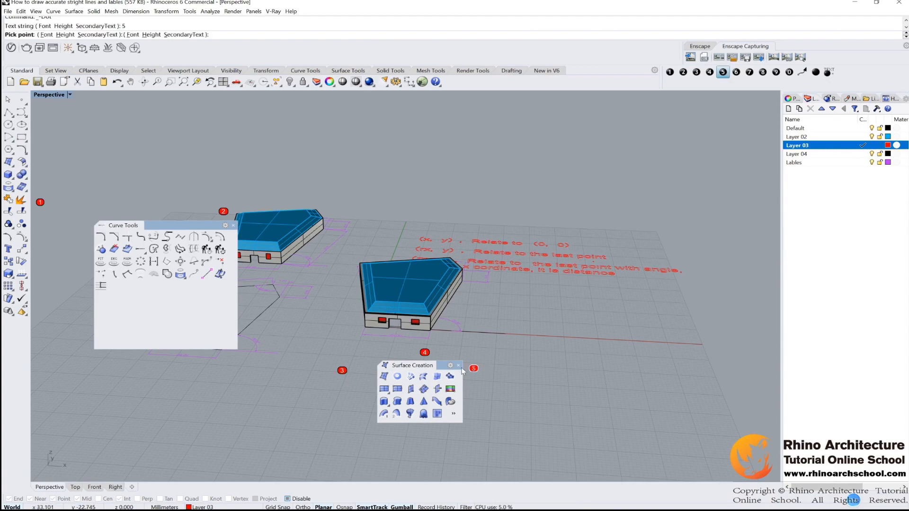
{"action": "left_click", "coordinate": [441, 354]}
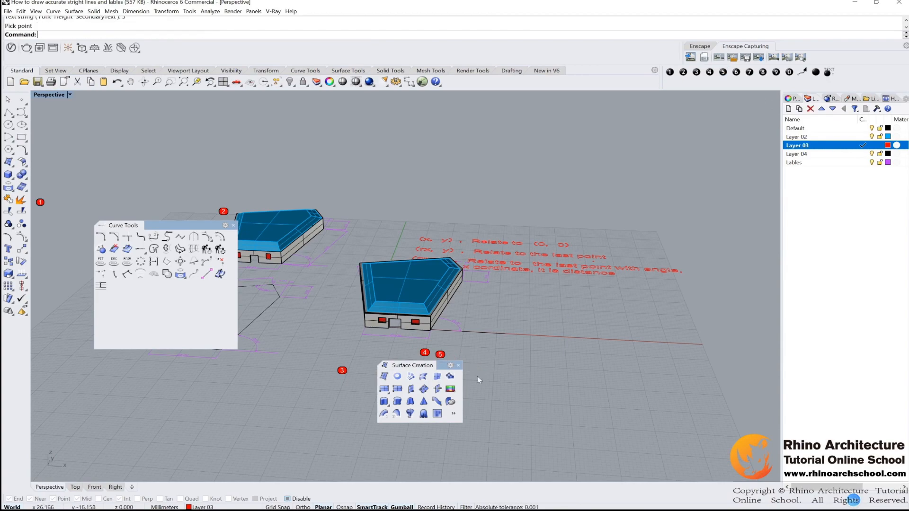